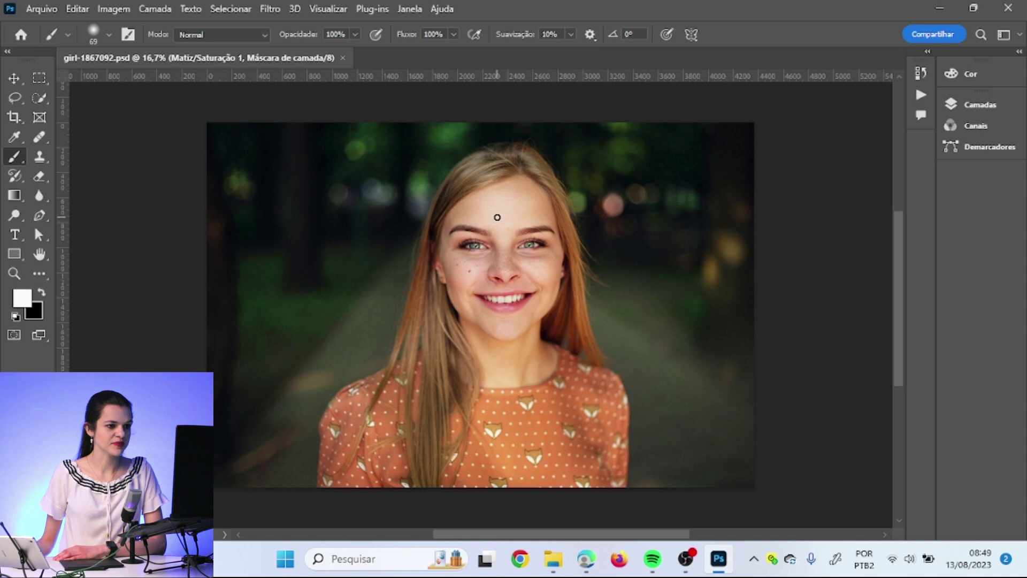
Step: Paint a wide, soft white brush stroke across the portrait photo on a new layer
{"action": "key", "text": "ctrl+shift+alt+n"}
{"action": "mouse_move", "coordinate": [241, 259]}
{"action": "left_mouse_down"}
{"action": "mouse_move", "coordinate": [256, 228]}
{"action": "mouse_move", "coordinate": [410, 445]}
{"action": "mouse_move", "coordinate": [571, 453]}
{"action": "mouse_move", "coordinate": [744, 393]}
{"action": "left_mouse_up"}
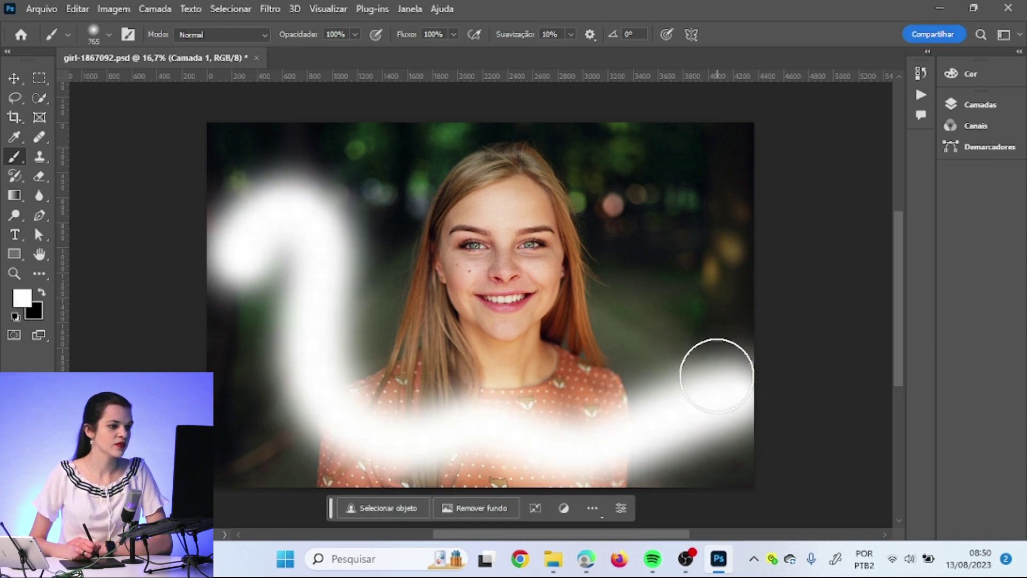
Step: Save and close girl-1867092.psd, and view its thumbnail among the recent files
{"action": "key", "text": "ctrl+s"}
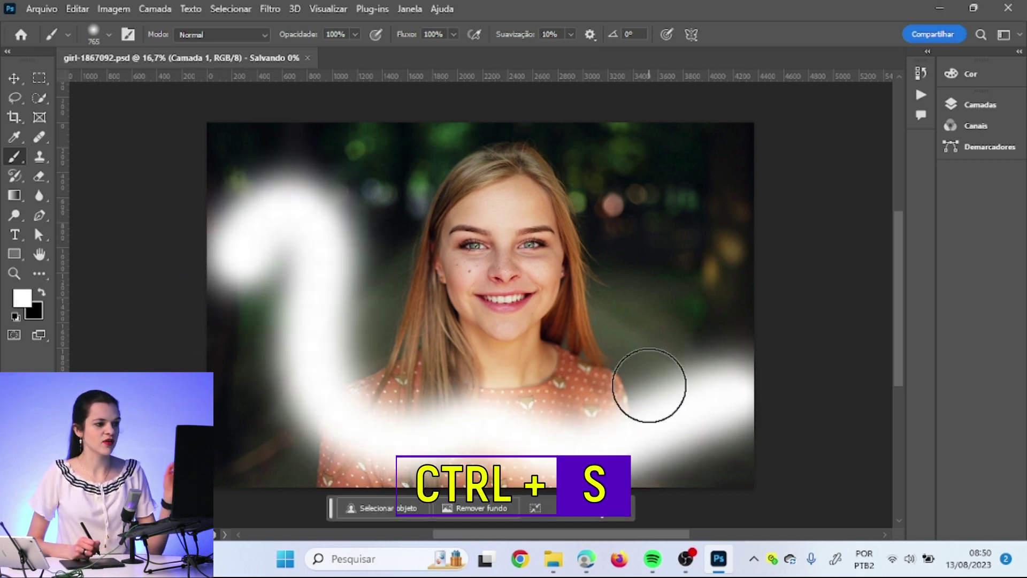
{"action": "left_click", "coordinate": [250, 57]}
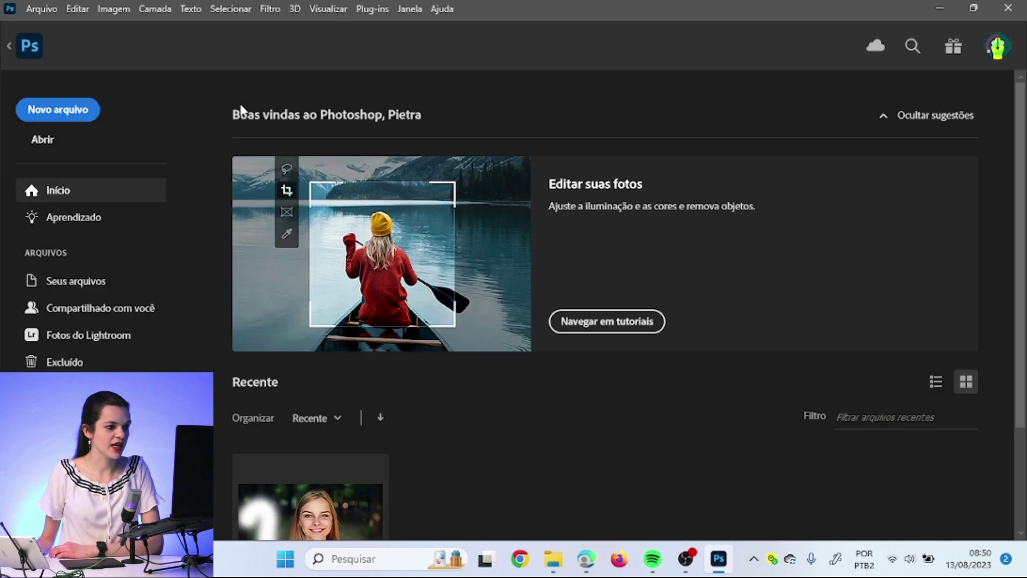
{"action": "scroll", "coordinate": [376, 464], "scroll_direction": "down", "scroll_amount": 3}
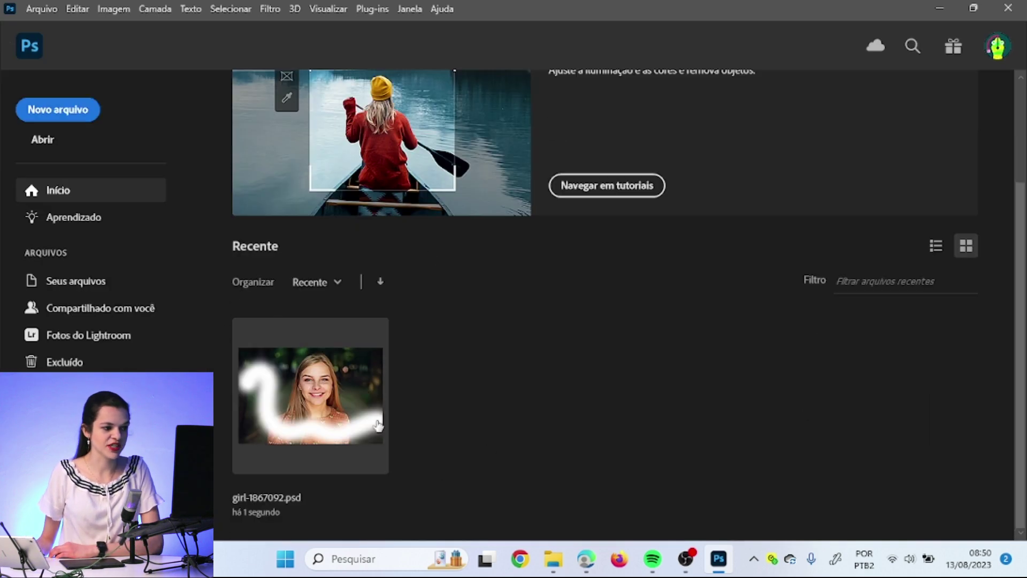
Step: Close the cat photo IMG_2353.jpg and return to the home screen
{"action": "mouse_move", "coordinate": [550, 572]}
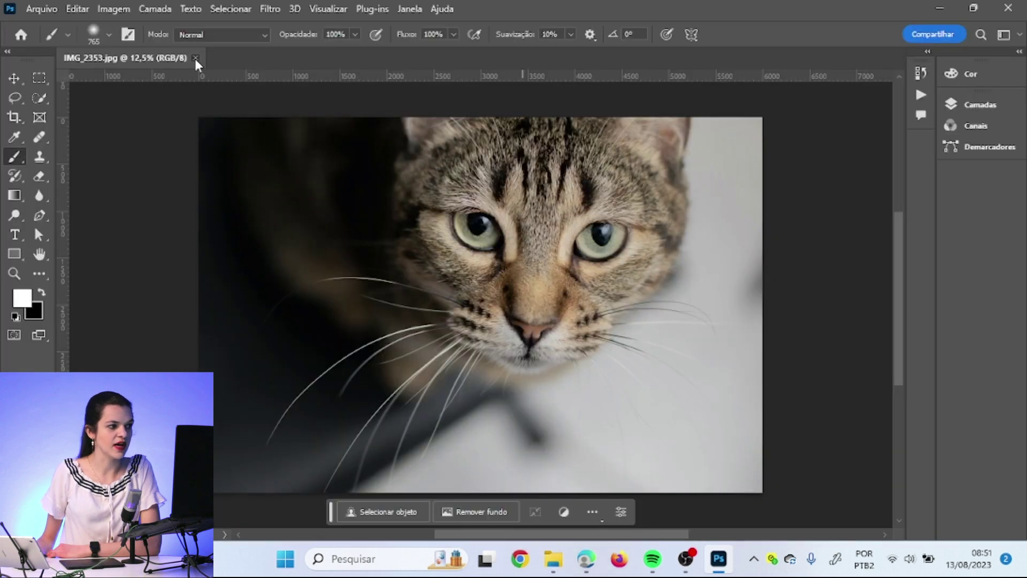
{"action": "left_click", "coordinate": [195, 59]}
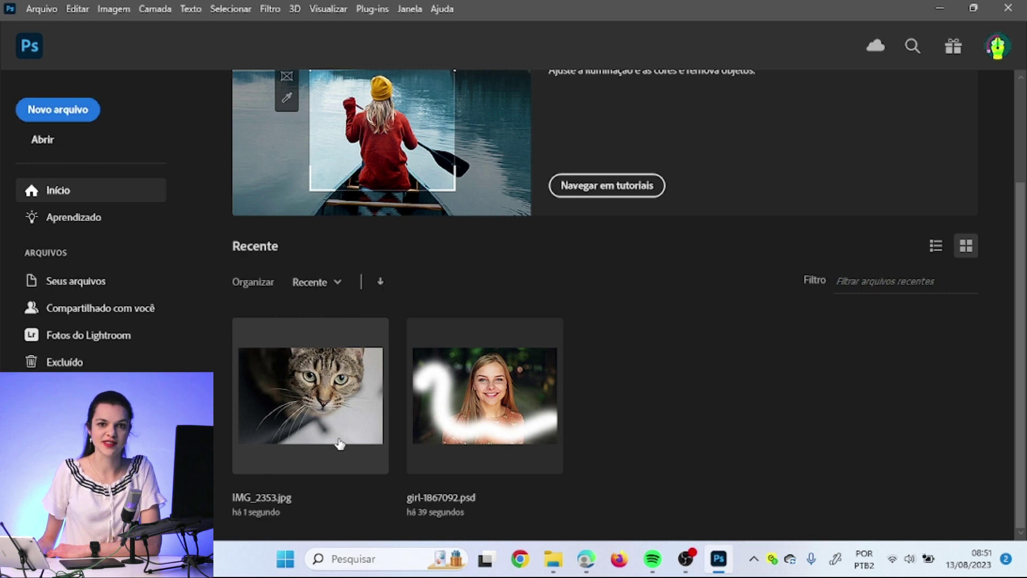
Step: View the Seus arquivos and Compartilhado com você sections of the home screen, and return to Início
{"action": "scroll", "coordinate": [340, 443], "scroll_direction": "up", "scroll_amount": 3}
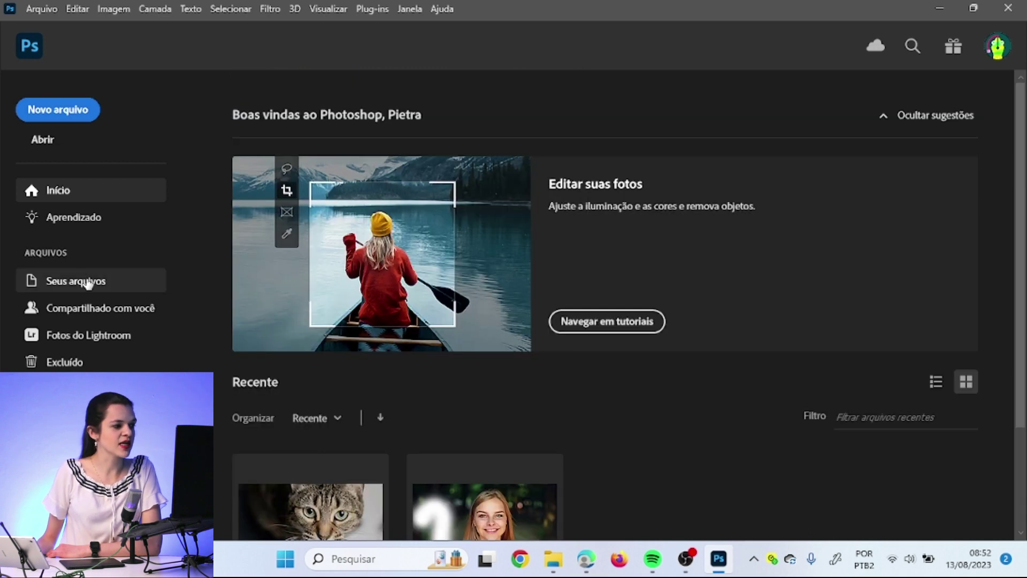
{"action": "left_click", "coordinate": [87, 282]}
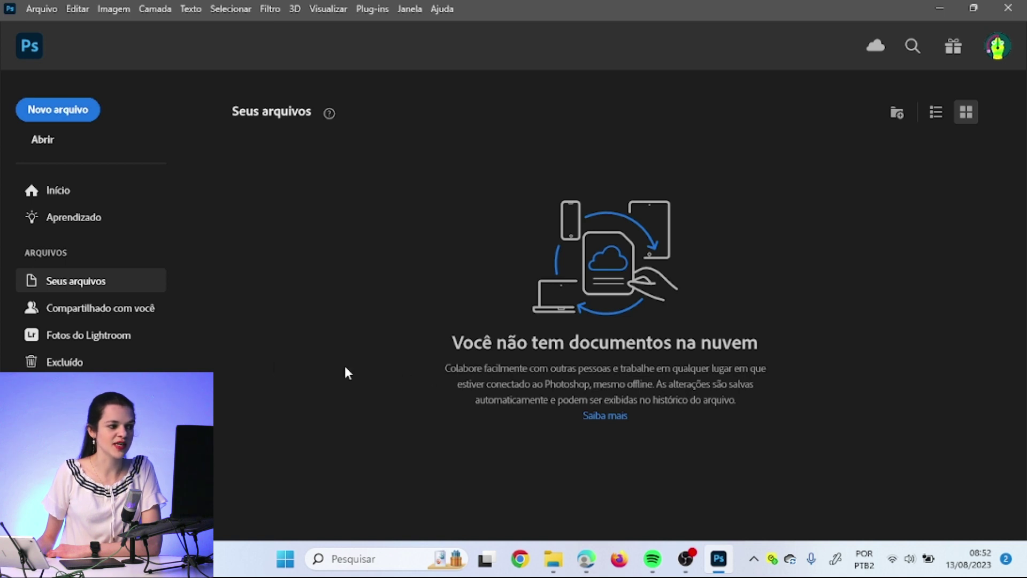
{"action": "left_click", "coordinate": [127, 313]}
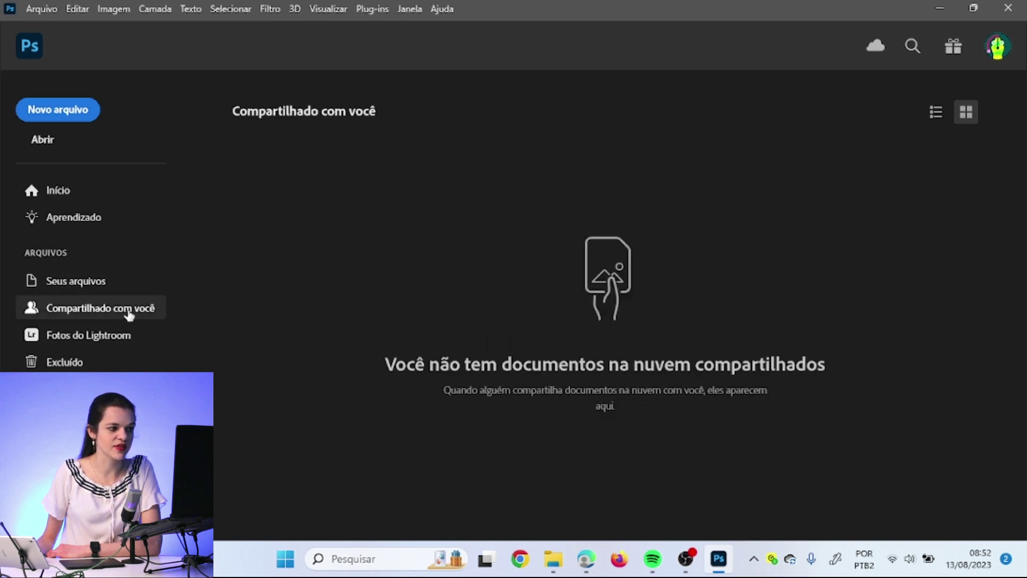
{"action": "left_click", "coordinate": [90, 193]}
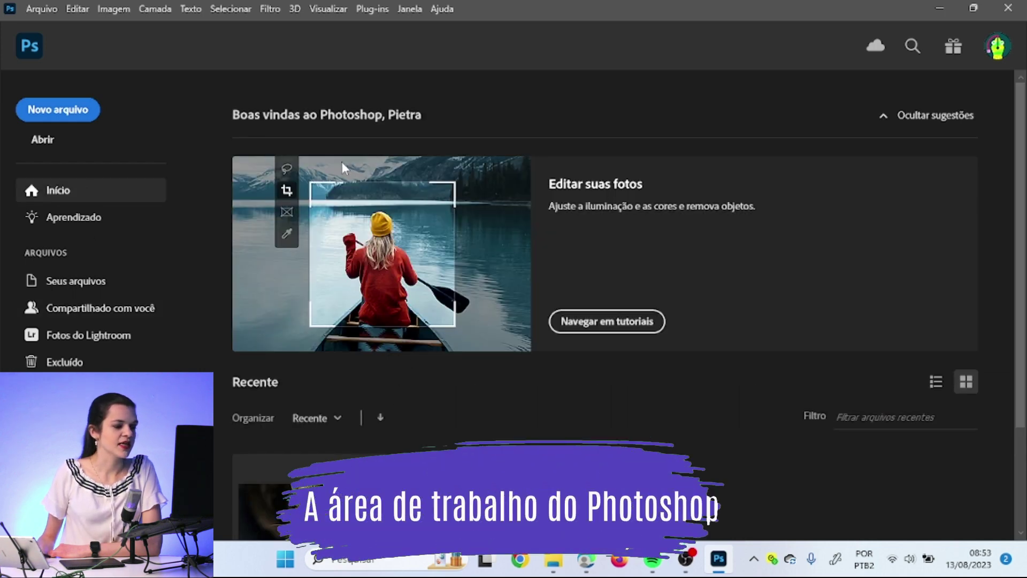
Step: Switch from the home screen to the empty workspace, back to the home screen, and into the workspace again
{"action": "left_click", "coordinate": [29, 47]}
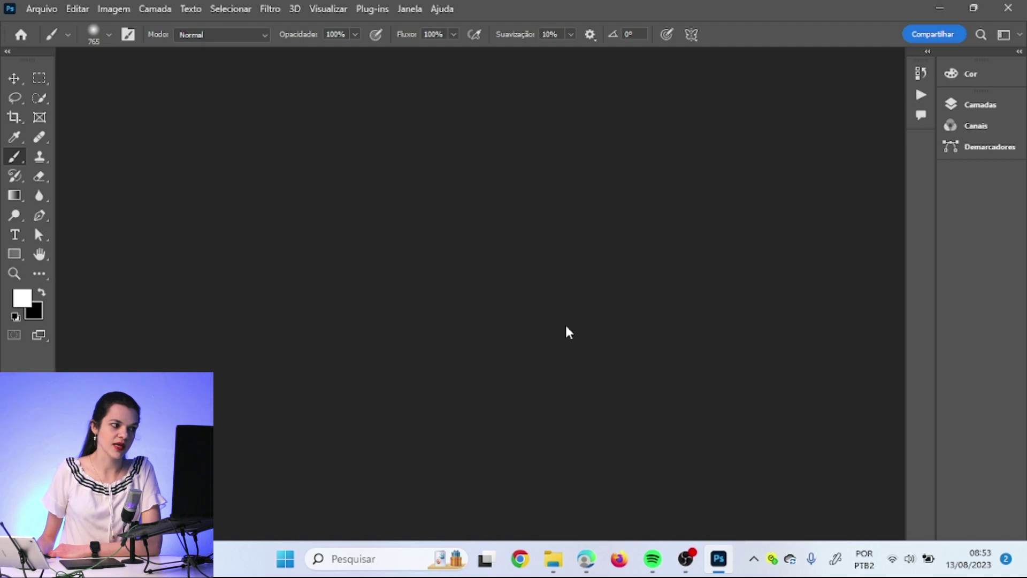
{"action": "left_click", "coordinate": [21, 36]}
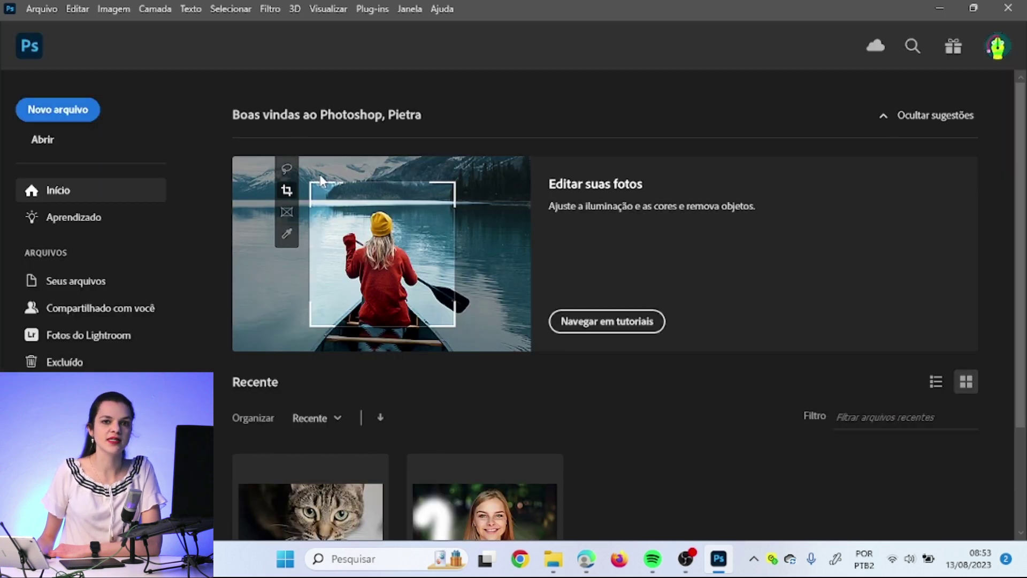
{"action": "left_click", "coordinate": [39, 47]}
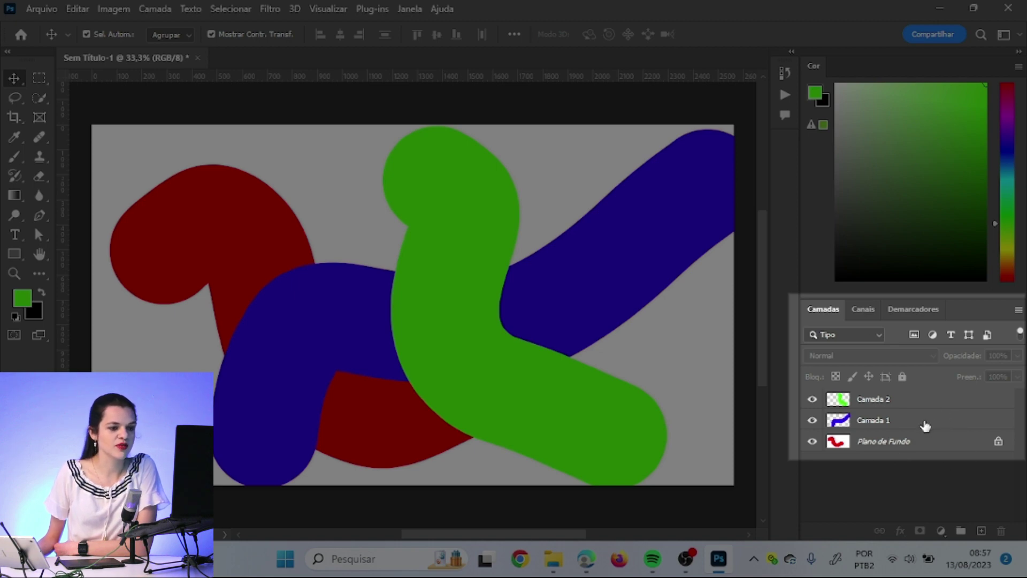
Step: Move the blue Camada 1 layer above Camada 2 and add a new empty layer above it
{"action": "left_click_drag", "start_coordinate": [926, 426], "coordinate": [926, 397]}
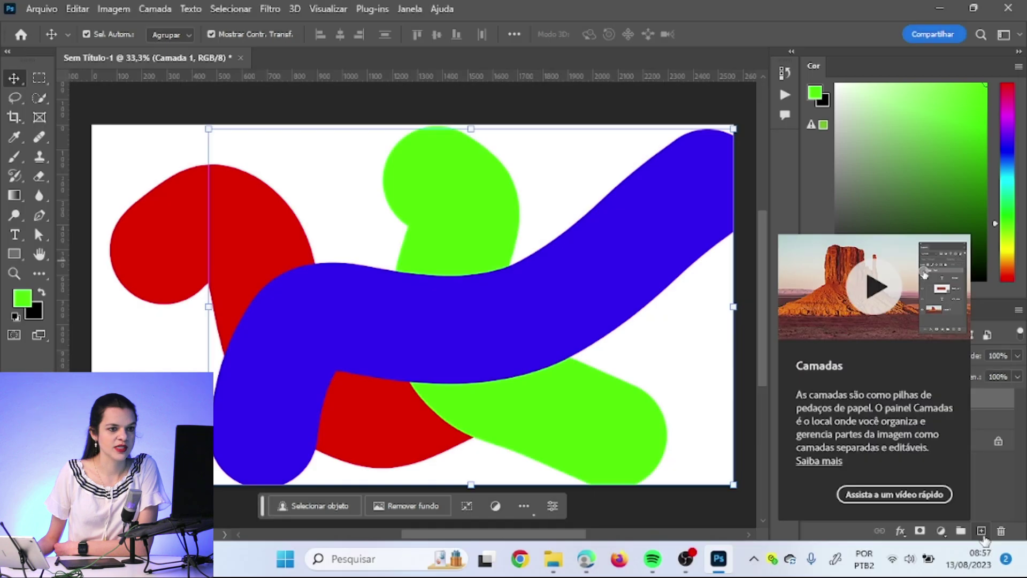
{"action": "left_click", "coordinate": [981, 531]}
Step: Paint a thick magenta brush stroke curving across the red, blue and green strokes on the new layer
{"action": "left_click", "coordinate": [15, 157]}
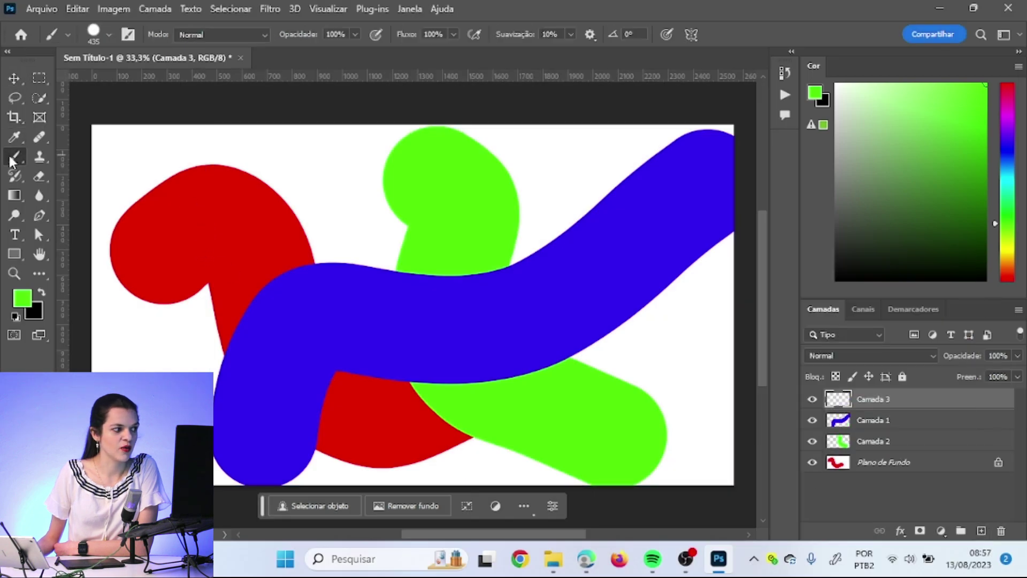
{"action": "left_click", "coordinate": [1009, 114]}
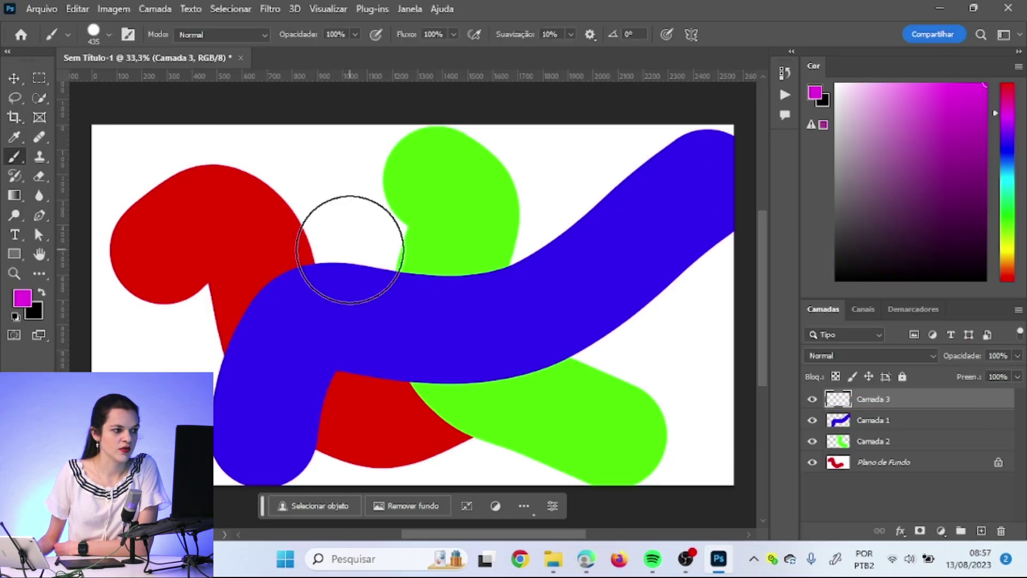
{"action": "mouse_move", "coordinate": [219, 187]}
{"action": "left_mouse_down"}
{"action": "mouse_move", "coordinate": [310, 194]}
{"action": "mouse_move", "coordinate": [399, 422]}
{"action": "left_mouse_up"}
{"action": "left_click_drag", "start_coordinate": [487, 439], "coordinate": [562, 388]}
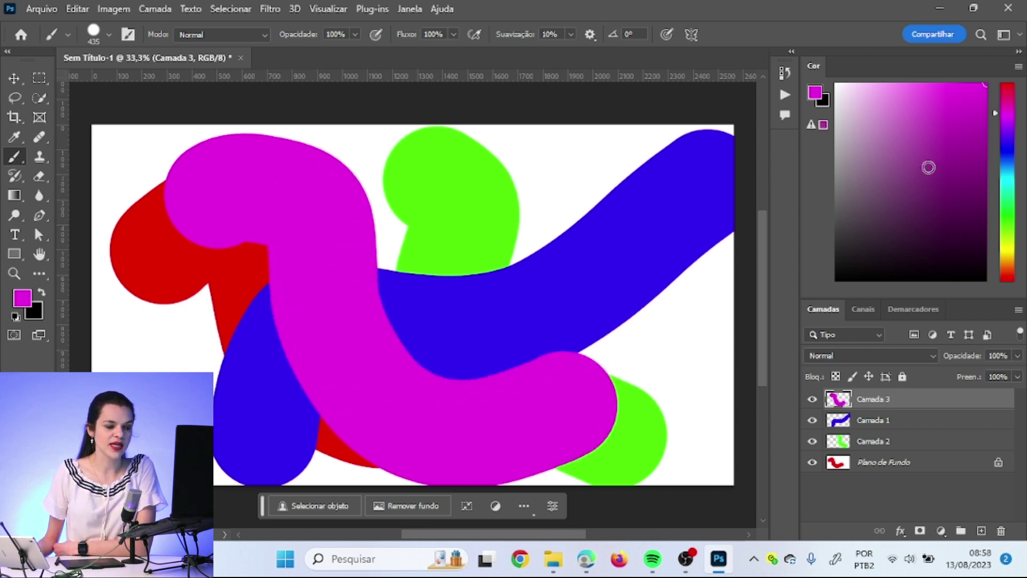
{"action": "left_click_drag", "start_coordinate": [921, 163], "coordinate": [906, 168]}
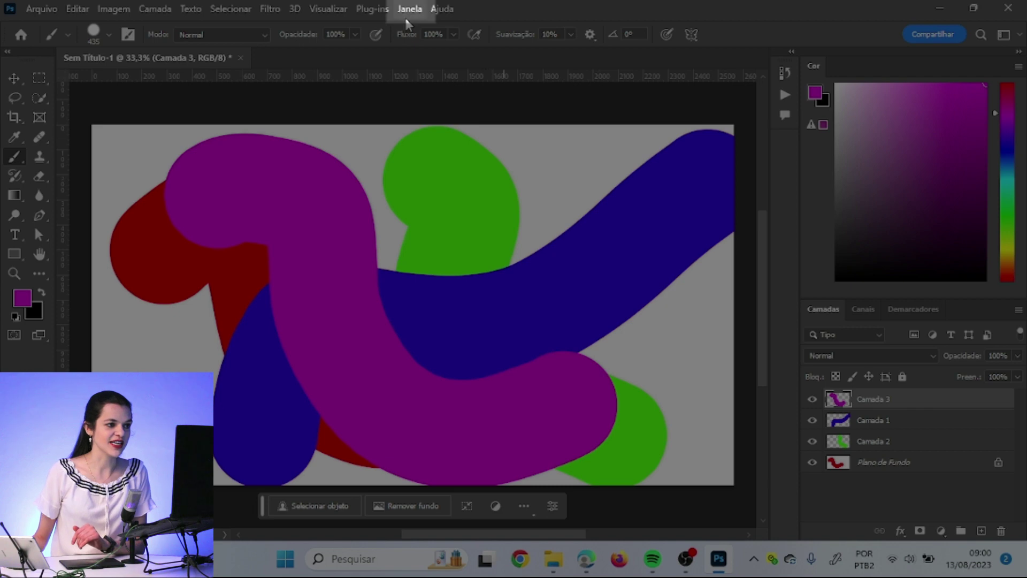
Step: Select the Essenciais (Padrão) workspace
{"action": "left_click", "coordinate": [406, 20]}
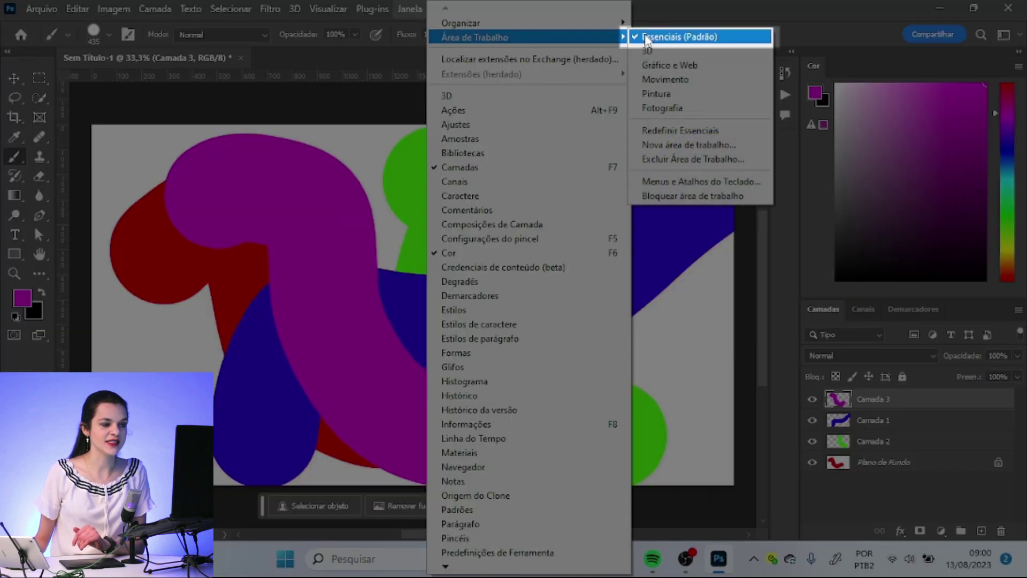
{"action": "left_click", "coordinate": [651, 34]}
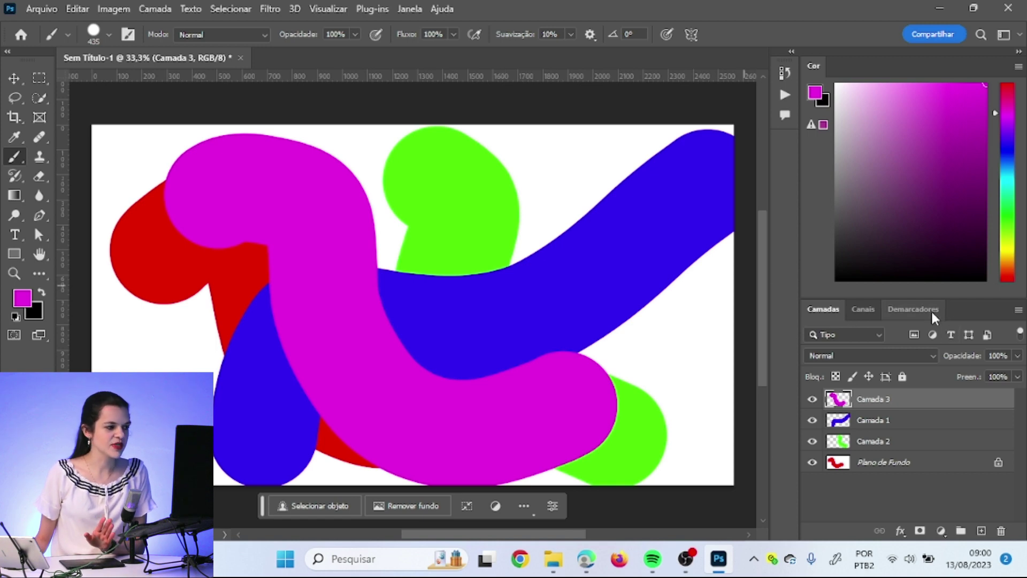
Step: Detach the Demarcadores panel from the layers group and close it
{"action": "left_click_drag", "start_coordinate": [930, 309], "coordinate": [578, 177]}
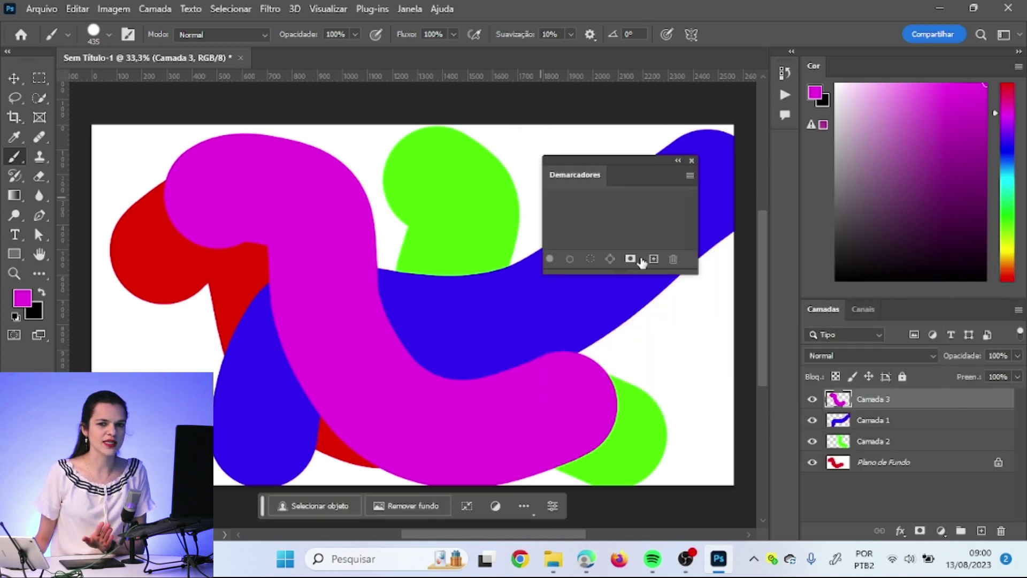
{"action": "left_click", "coordinate": [692, 161]}
Step: Reset the Essenciais workspace and expand the toolbar to two columns
{"action": "left_click", "coordinate": [410, 10]}
{"action": "mouse_move", "coordinate": [471, 37]}
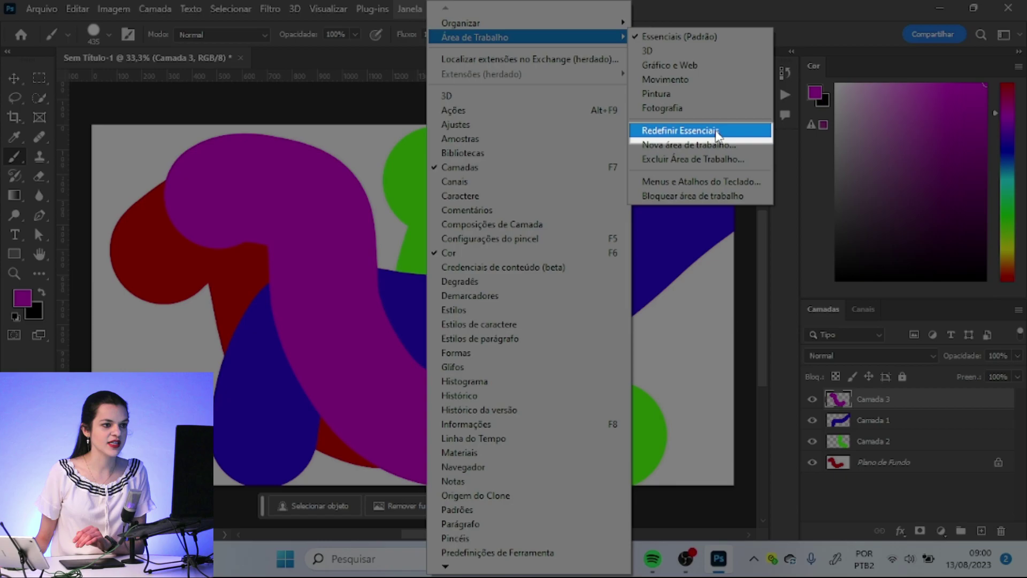
{"action": "left_click", "coordinate": [716, 130]}
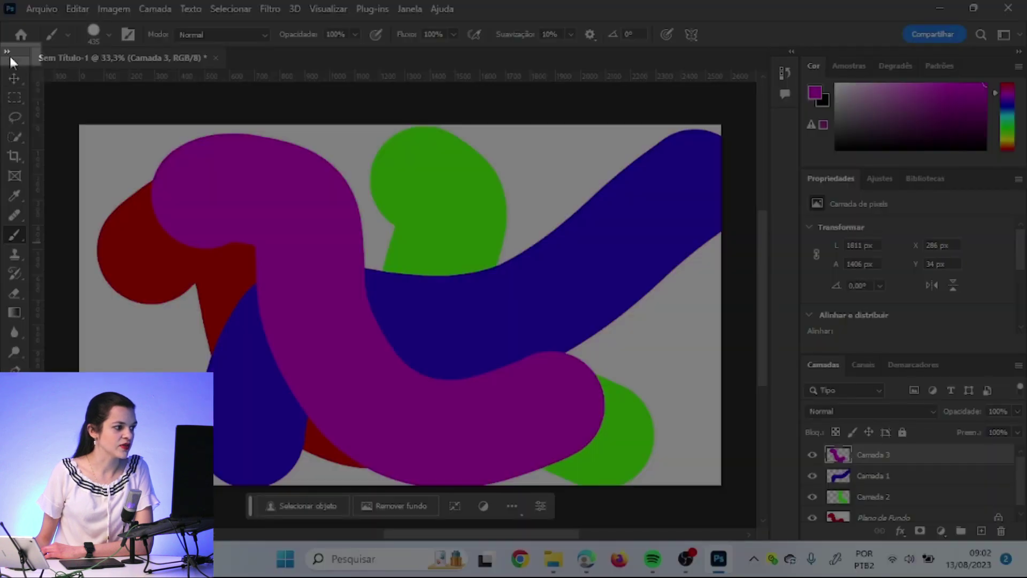
{"action": "left_click", "coordinate": [8, 53]}
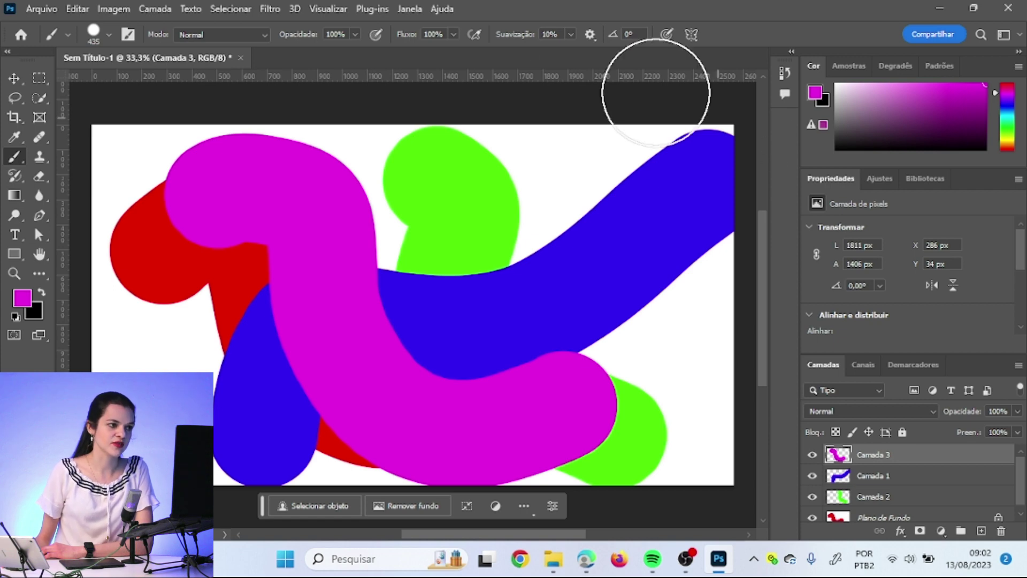
Step: Open the Ações panel and dock it in the collapsed column of panel icons
{"action": "left_click", "coordinate": [409, 9]}
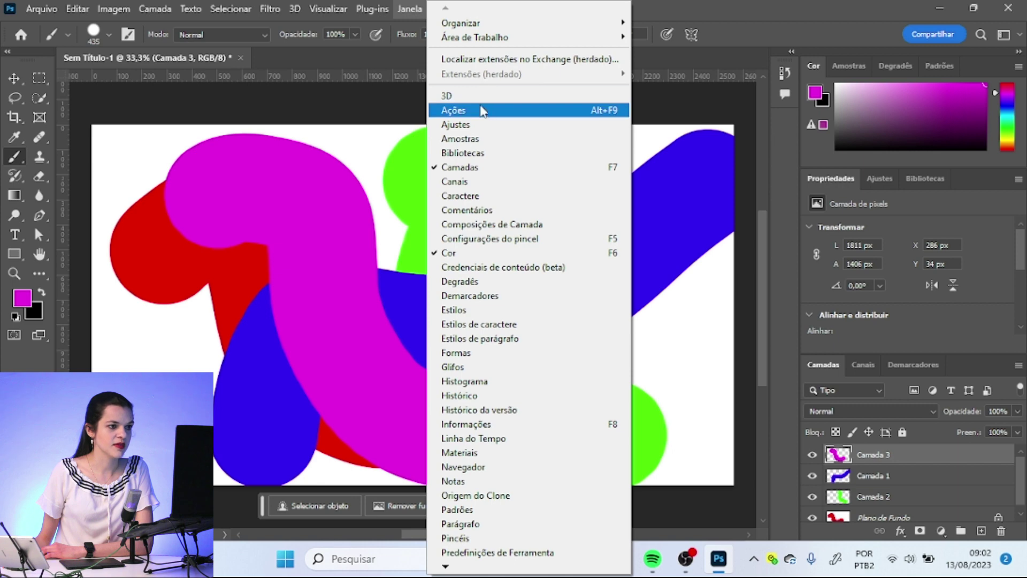
{"action": "left_click", "coordinate": [454, 110]}
{"action": "left_click_drag", "start_coordinate": [644, 62], "coordinate": [784, 96]}
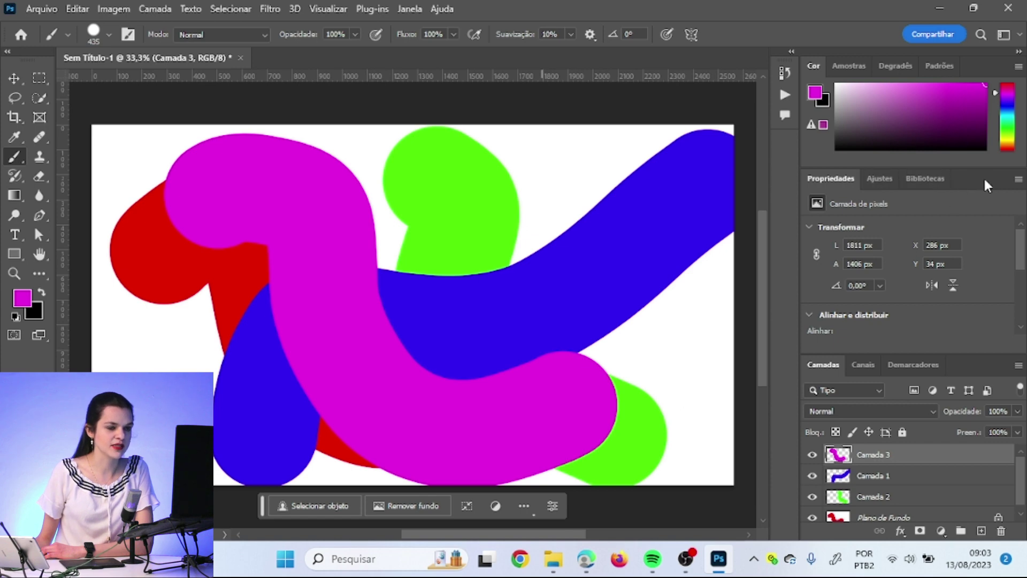
Step: Detach the panel group containing Propriedades, Ajustes and Bibliotecas, and close it
{"action": "left_click_drag", "start_coordinate": [985, 174], "coordinate": [710, 169]}
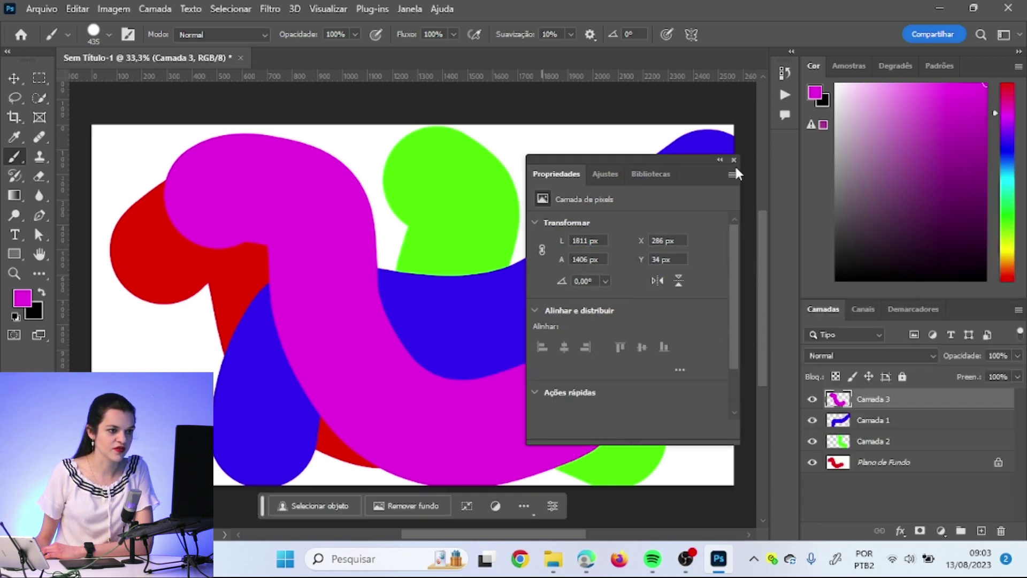
{"action": "left_click", "coordinate": [734, 160]}
Step: Detach and close the Degradês and Padrões panels, leaving the Cor panel displayed beside Amostras
{"action": "left_click", "coordinate": [897, 65]}
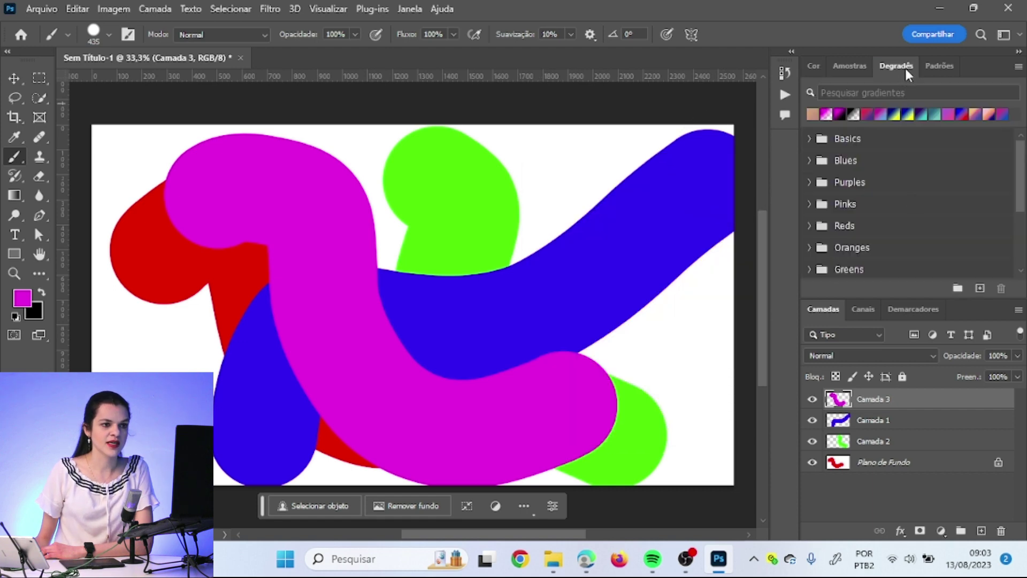
{"action": "left_click_drag", "start_coordinate": [906, 68], "coordinate": [697, 140]}
{"action": "left_click", "coordinate": [834, 123]}
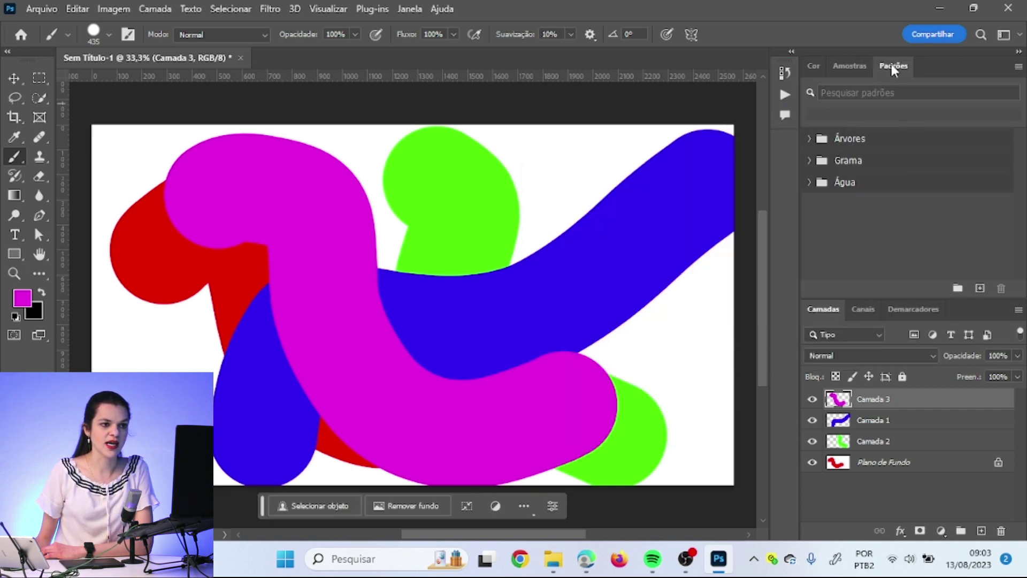
{"action": "left_click_drag", "start_coordinate": [892, 65], "coordinate": [850, 128]}
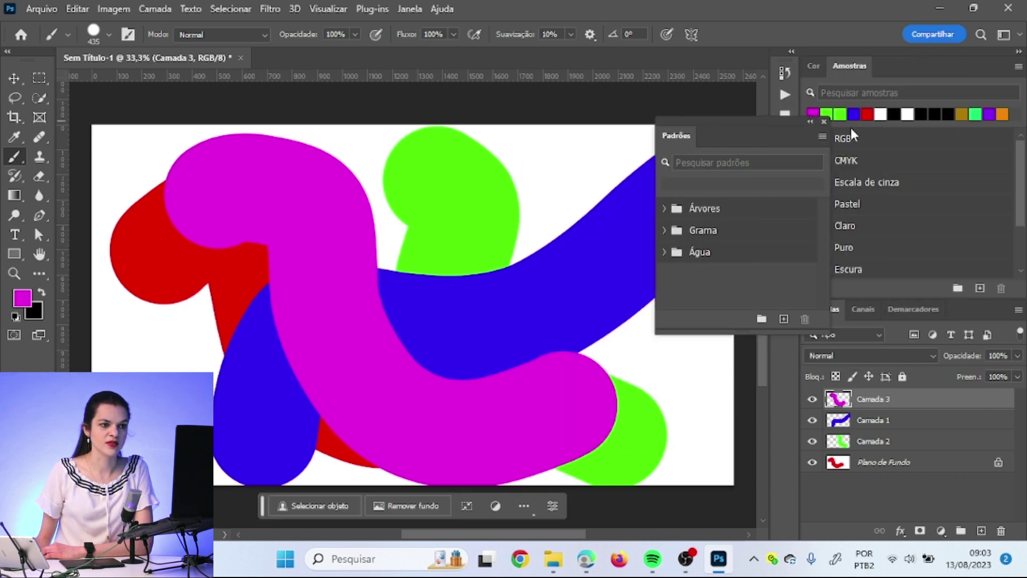
{"action": "left_click", "coordinate": [824, 122]}
{"action": "left_click", "coordinate": [811, 63]}
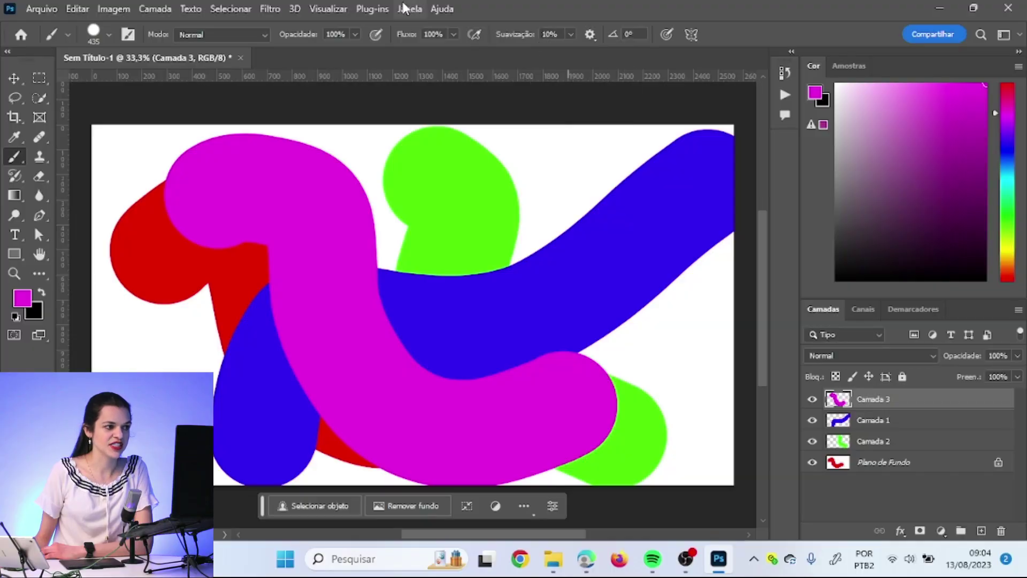
Step: Save the current panel layout as a new workspace named Fóton-Composições and check it in the workspace list
{"action": "left_click", "coordinate": [405, 8]}
{"action": "mouse_move", "coordinate": [482, 37]}
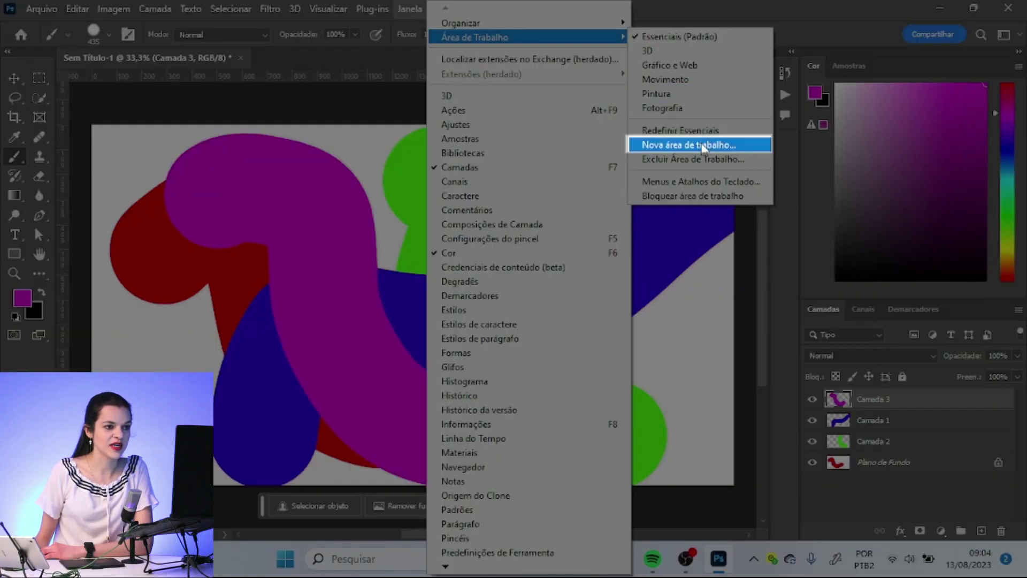
{"action": "left_click", "coordinate": [703, 147]}
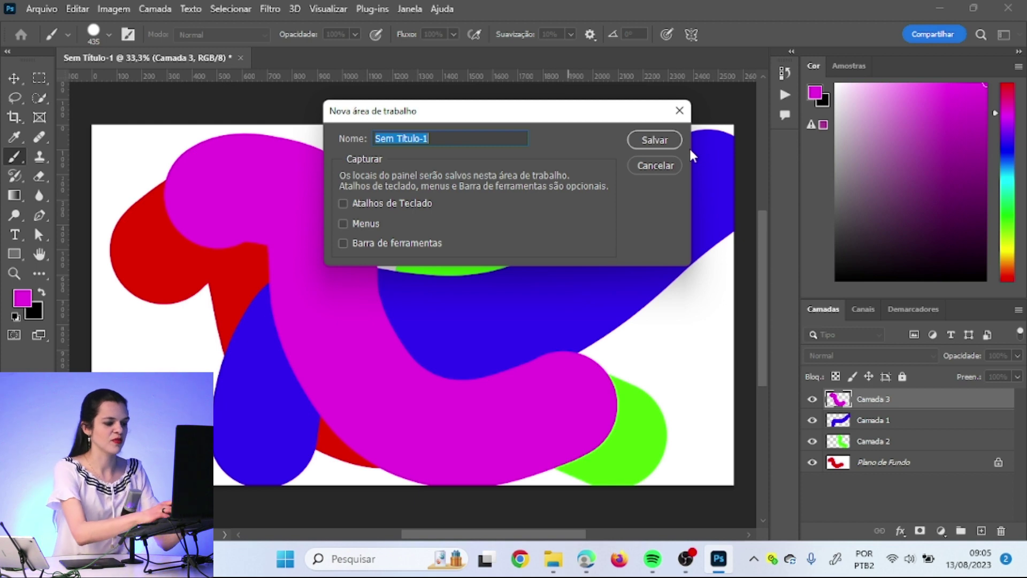
{"action": "type", "text": "Fóton-"}
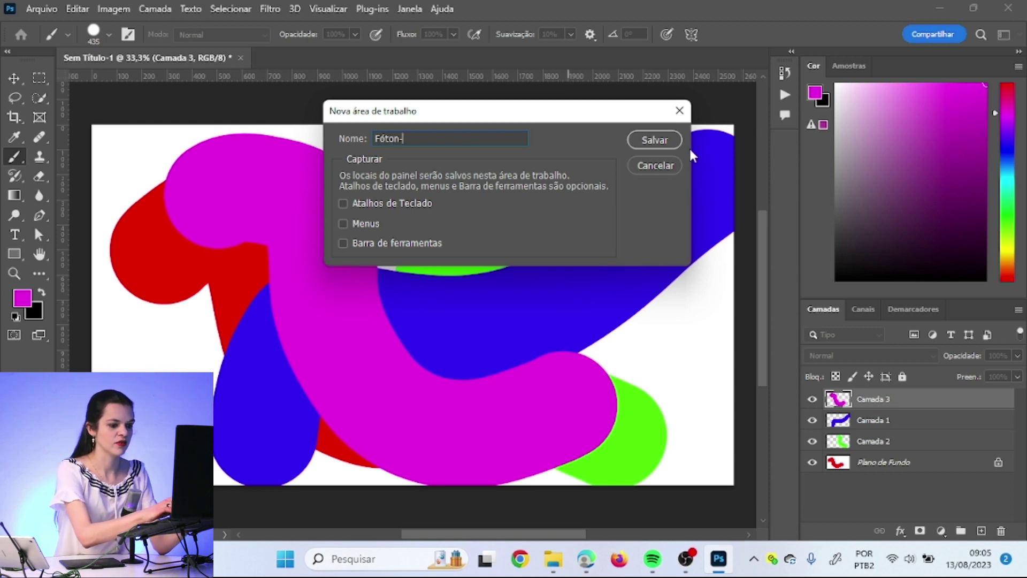
{"action": "type", "text": "Composiç"}
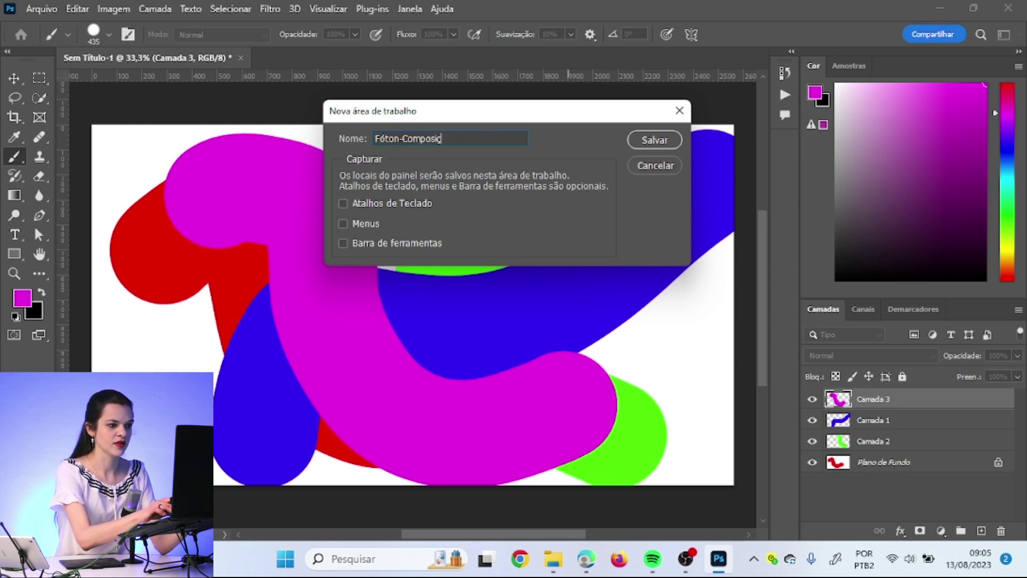
{"action": "type", "text": "ões"}
{"action": "left_click", "coordinate": [664, 139]}
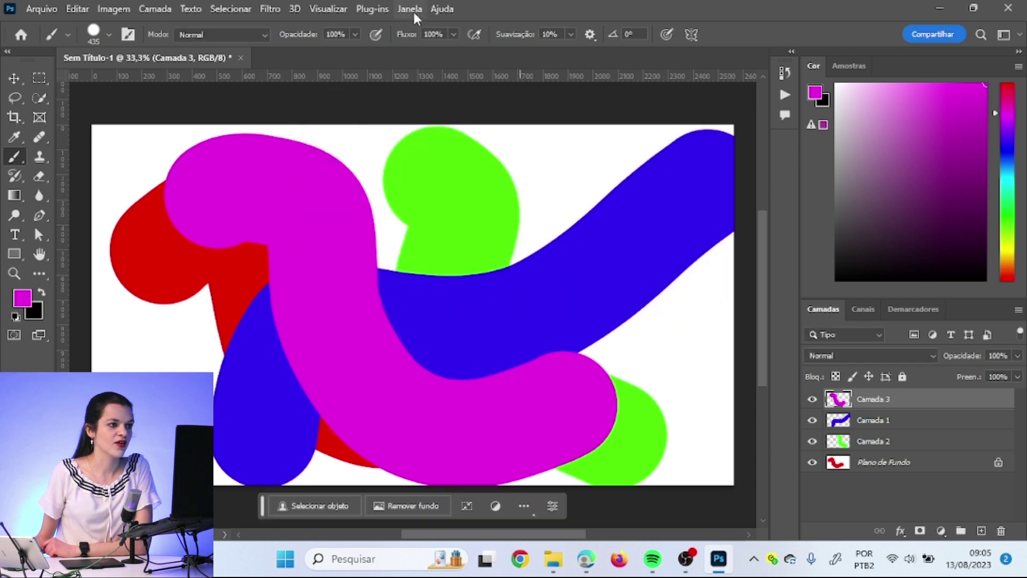
{"action": "left_click", "coordinate": [415, 8]}
{"action": "mouse_move", "coordinate": [454, 38]}
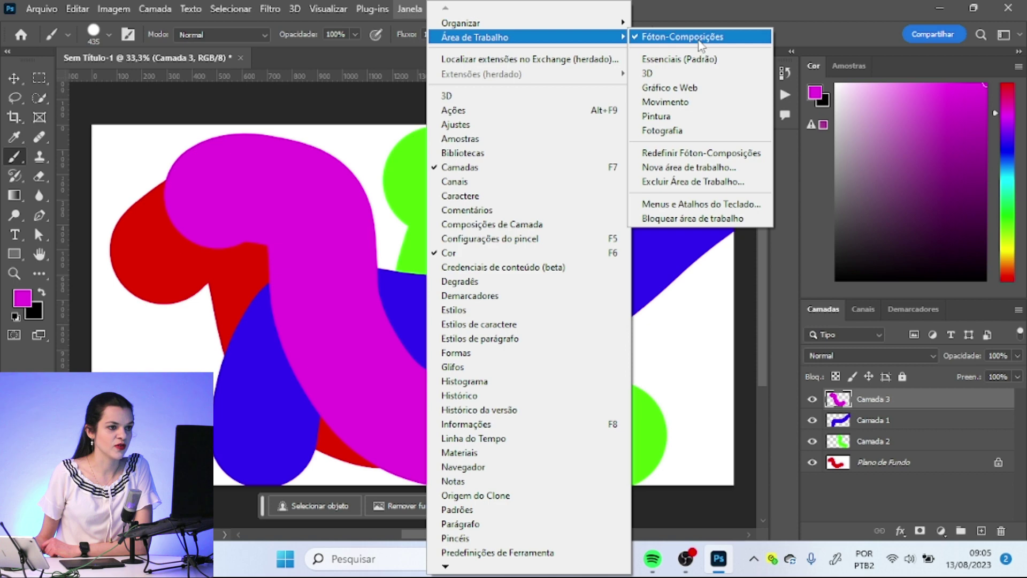
{"action": "left_click", "coordinate": [710, 1]}
Step: Detach the Cor and Canais panels as floating windows and collapse the toolbar to a single column
{"action": "left_click_drag", "start_coordinate": [818, 71], "coordinate": [479, 164]}
{"action": "left_click_drag", "start_coordinate": [855, 309], "coordinate": [257, 254]}
{"action": "left_click", "coordinate": [8, 53]}
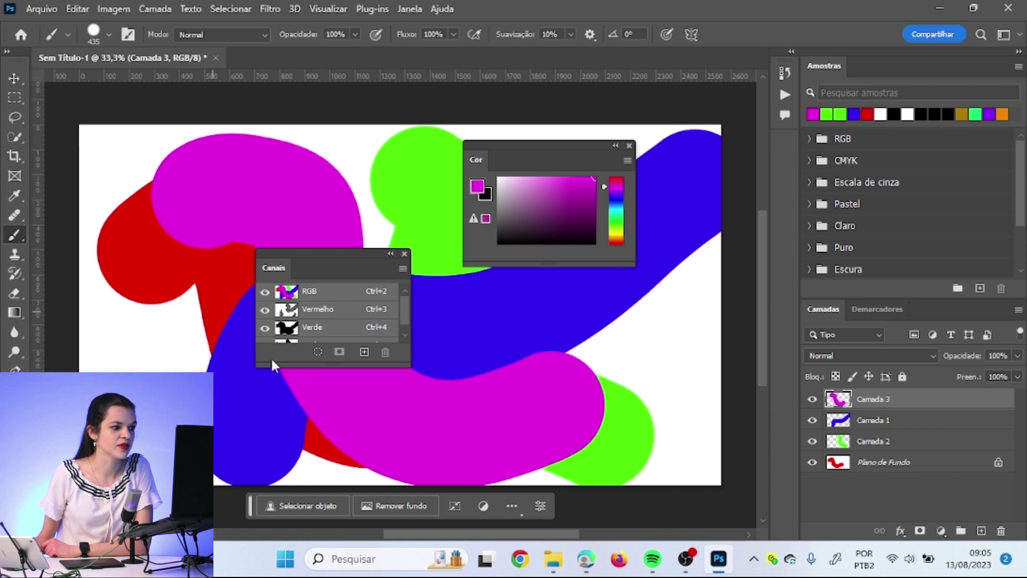
Step: Reset the Fóton-Composições workspace to its saved layout
{"action": "left_click", "coordinate": [409, 9]}
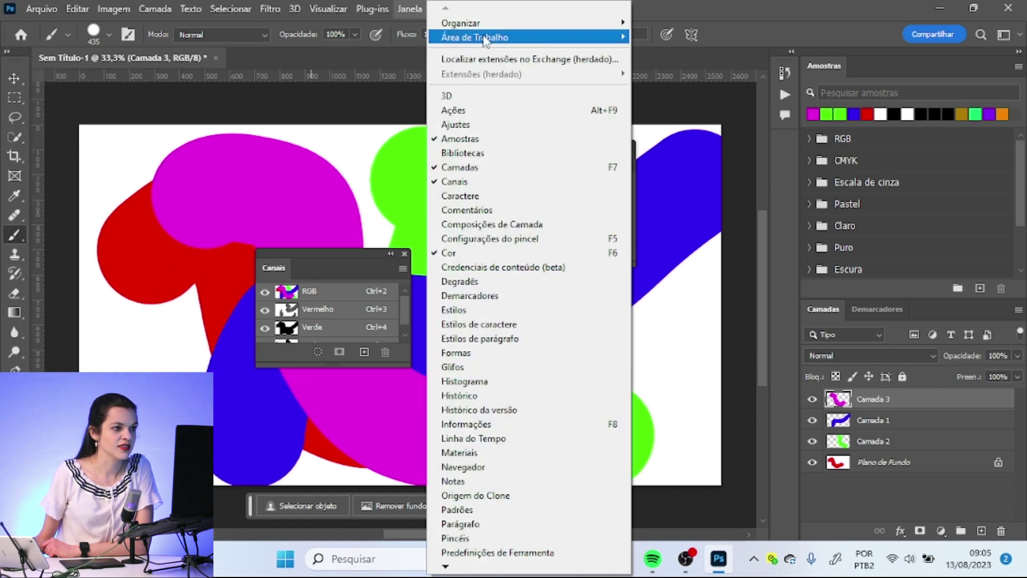
{"action": "mouse_move", "coordinate": [489, 37]}
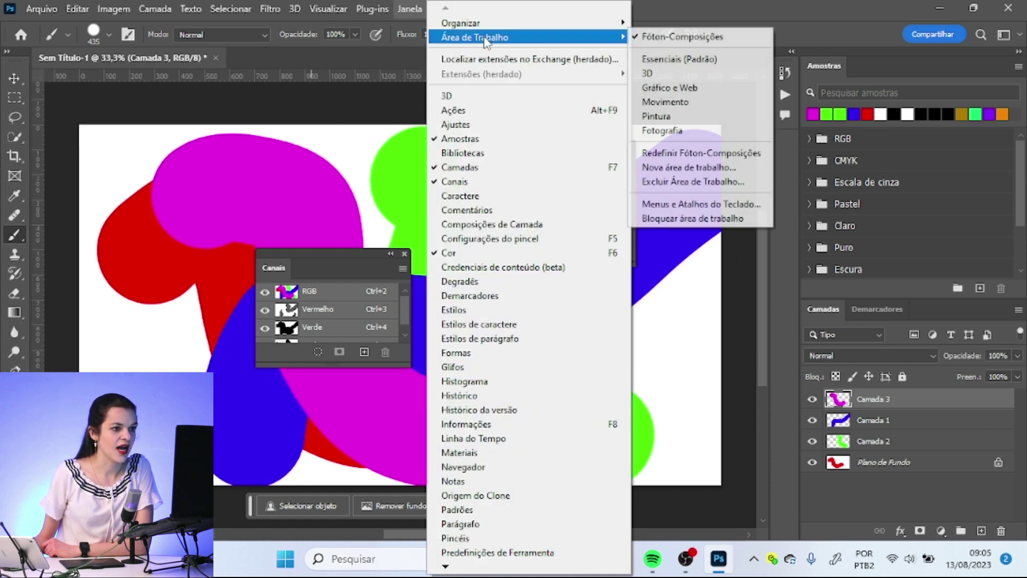
{"action": "left_click", "coordinate": [724, 154]}
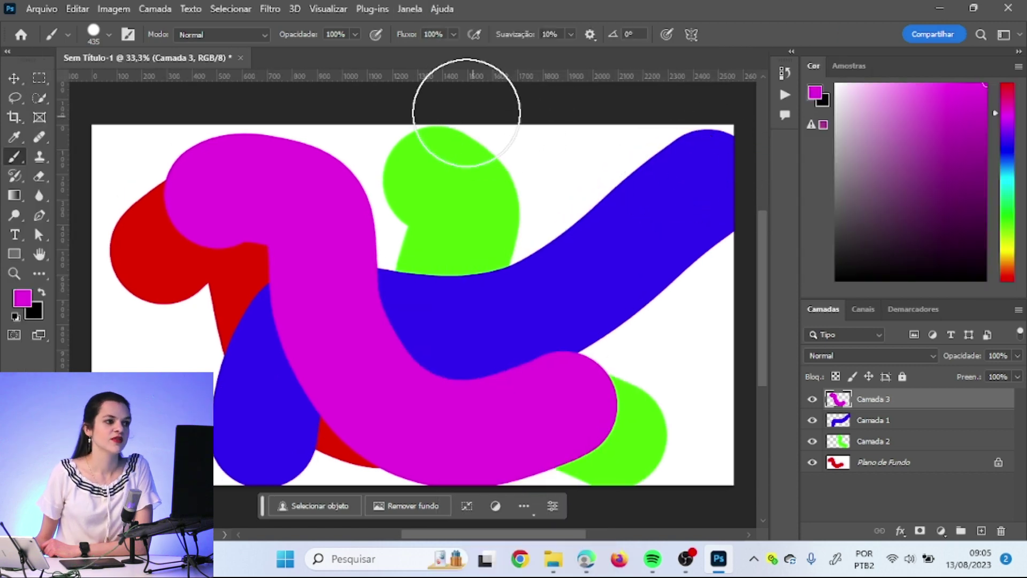
Step: Try the Pintura and Movimento workspaces and return to Fóton-Composições
{"action": "left_click", "coordinate": [411, 10]}
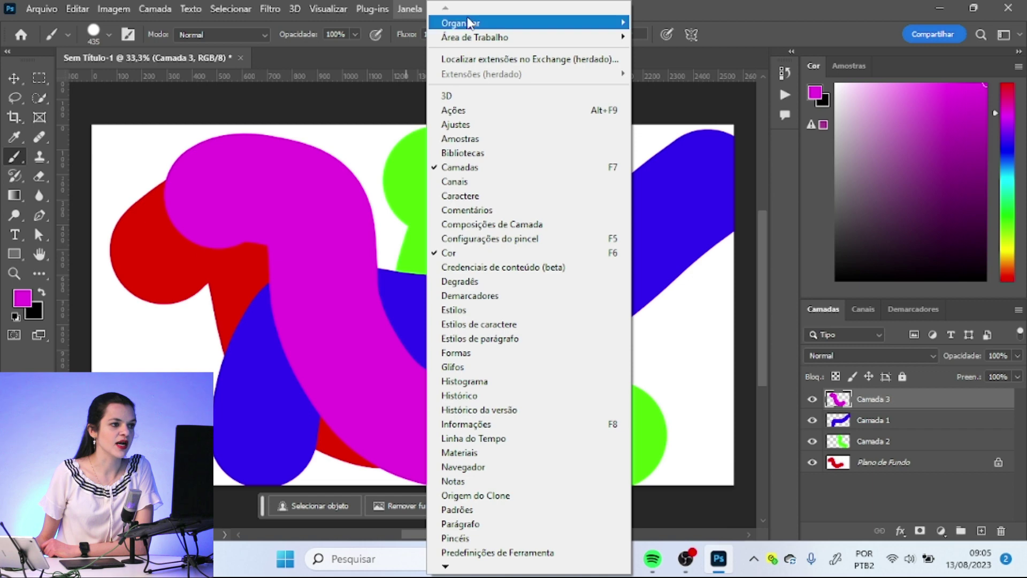
{"action": "mouse_move", "coordinate": [539, 38]}
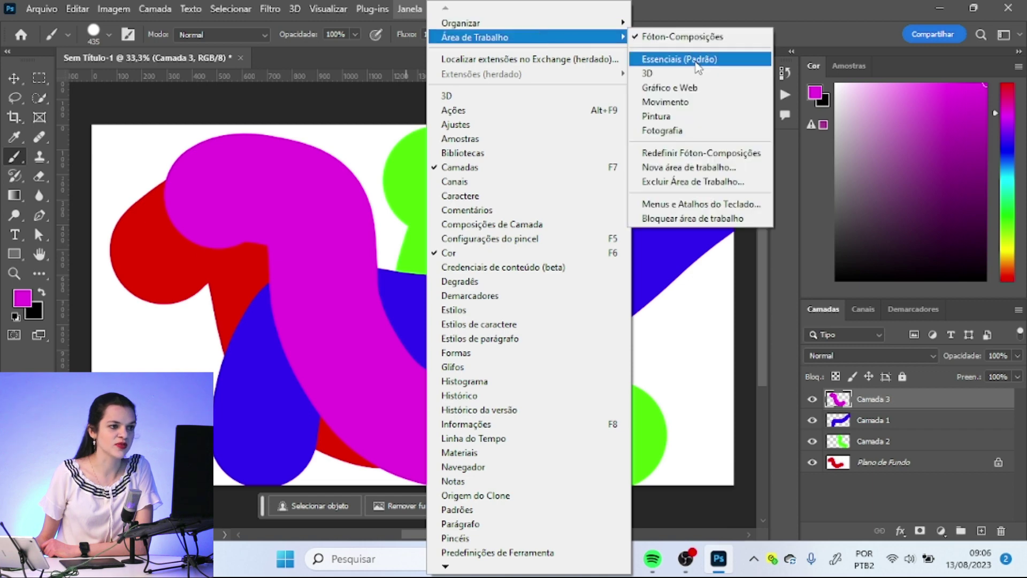
{"action": "left_click", "coordinate": [678, 117]}
{"action": "left_click", "coordinate": [410, 9]}
{"action": "mouse_move", "coordinate": [535, 37]}
{"action": "left_click", "coordinate": [693, 103]}
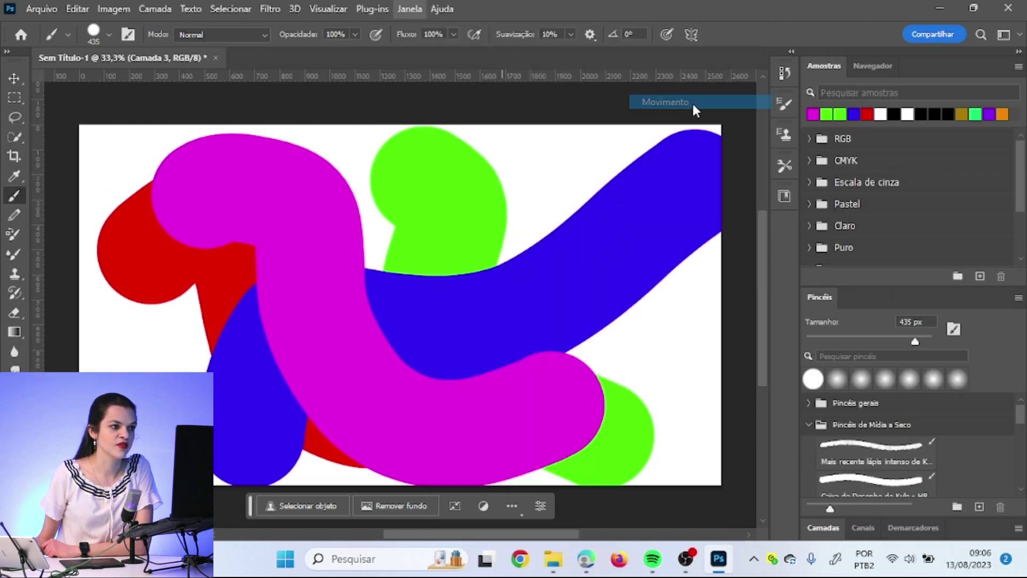
{"action": "left_click", "coordinate": [410, 9]}
{"action": "left_click", "coordinate": [653, 38]}
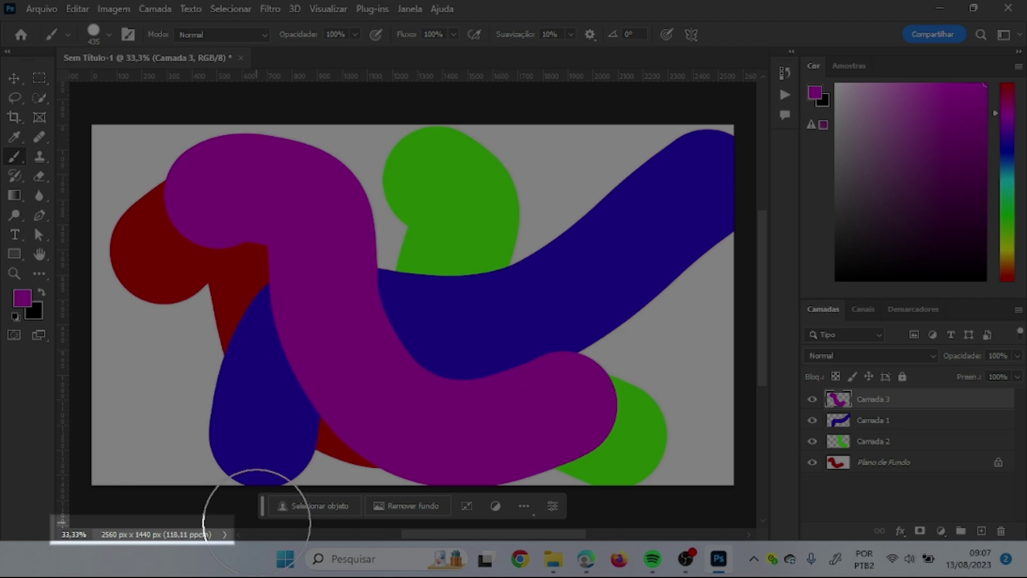
Step: Zoom the canvas in and back out, watching the zoom percentage in the status bar
{"action": "scroll", "coordinate": [449, 337], "scroll_direction": "up", "scroll_amount": 6}
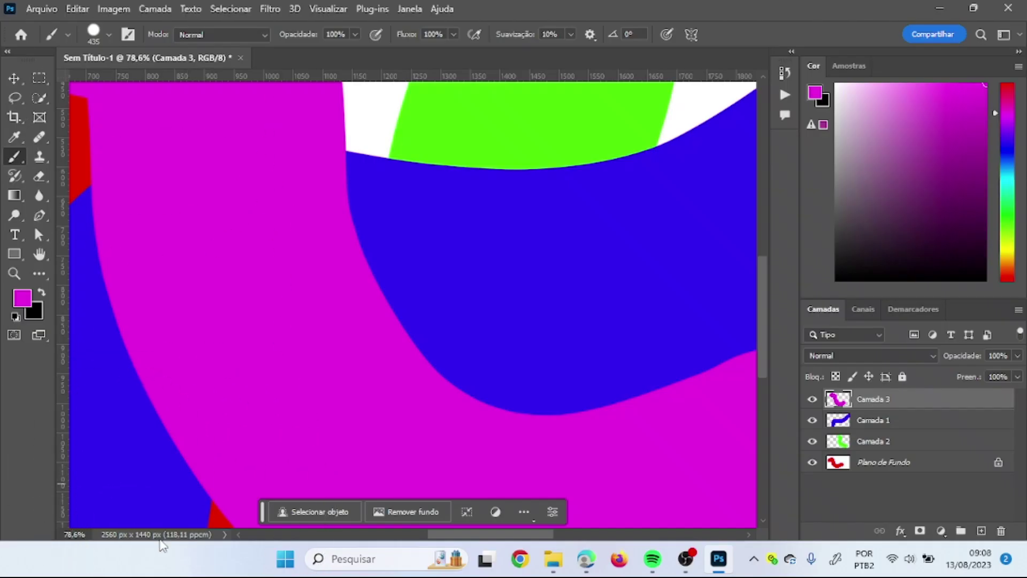
{"action": "key", "text": "alt"}
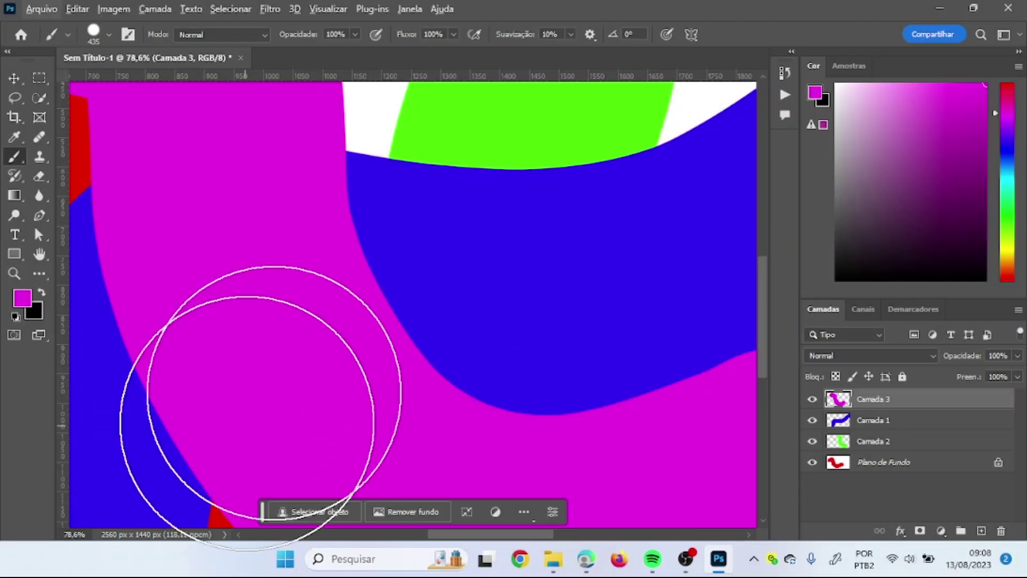
{"action": "scroll", "coordinate": [393, 316], "scroll_direction": "down", "scroll_amount": 5, "text": "alt"}
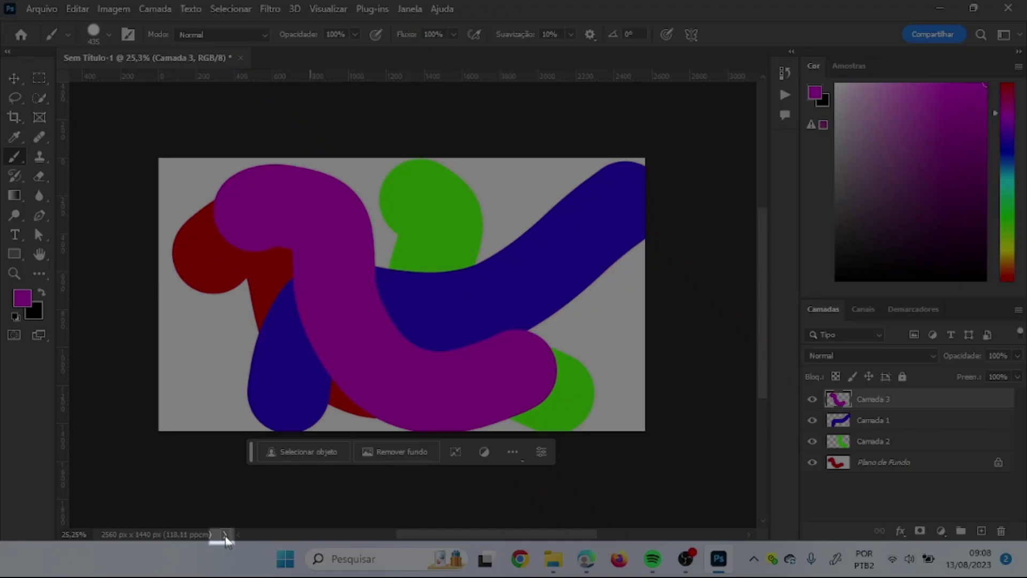
Step: Set the status bar to show Contagem de camadas and add a new empty layer above Camada 3
{"action": "left_click", "coordinate": [226, 536]}
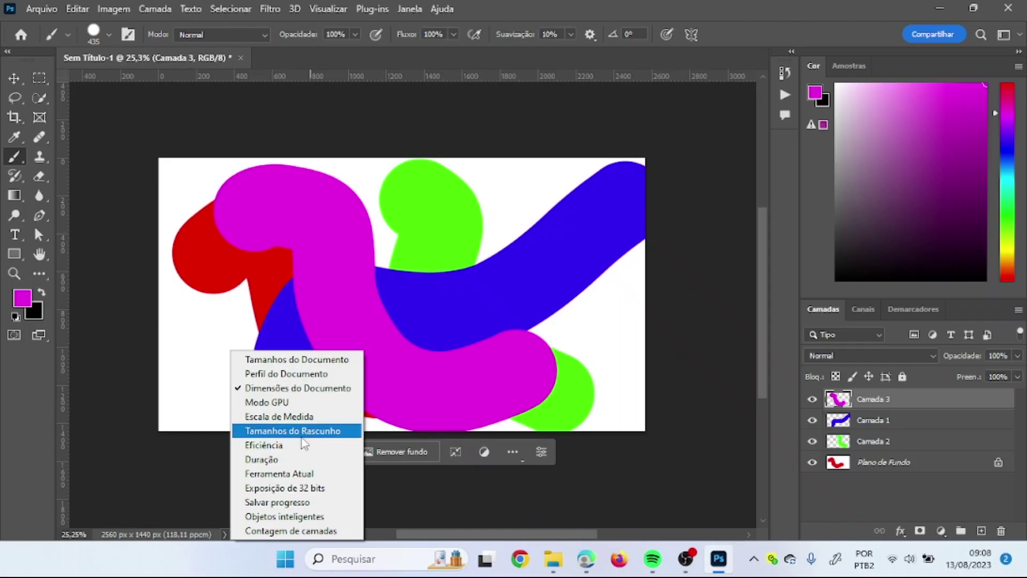
{"action": "left_click", "coordinate": [308, 531]}
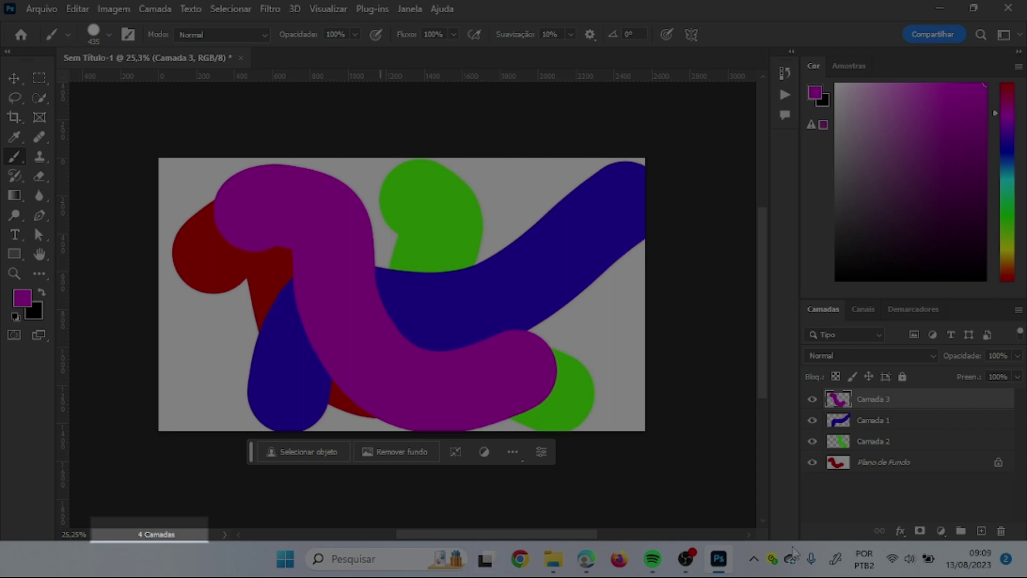
{"action": "left_click", "coordinate": [983, 532]}
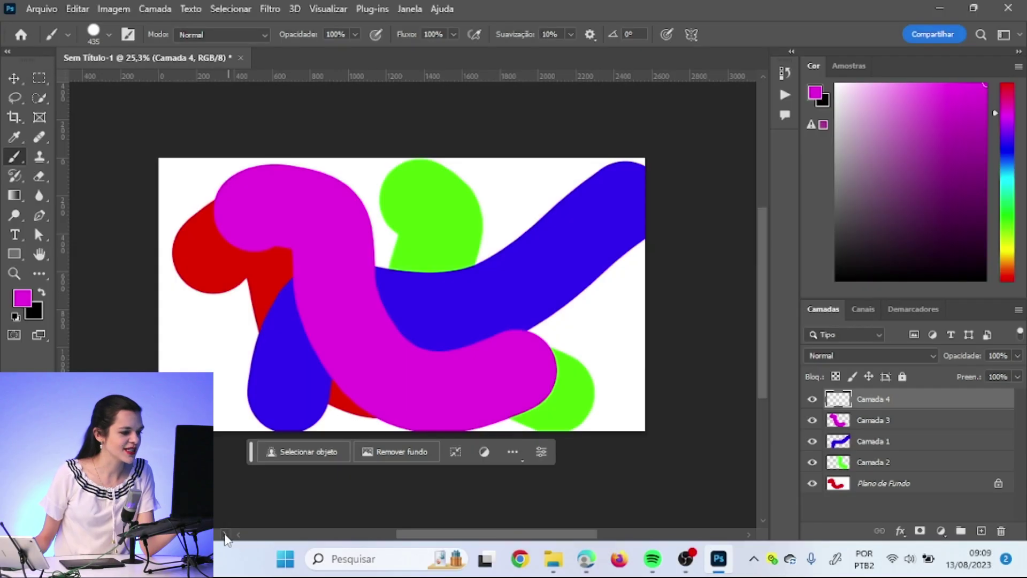
Step: Test the status bar's Ferramenta Atual display with the Clone Stamp and Eyedropper tools, and restore it to Dimensões do Documento
{"action": "left_click", "coordinate": [224, 534]}
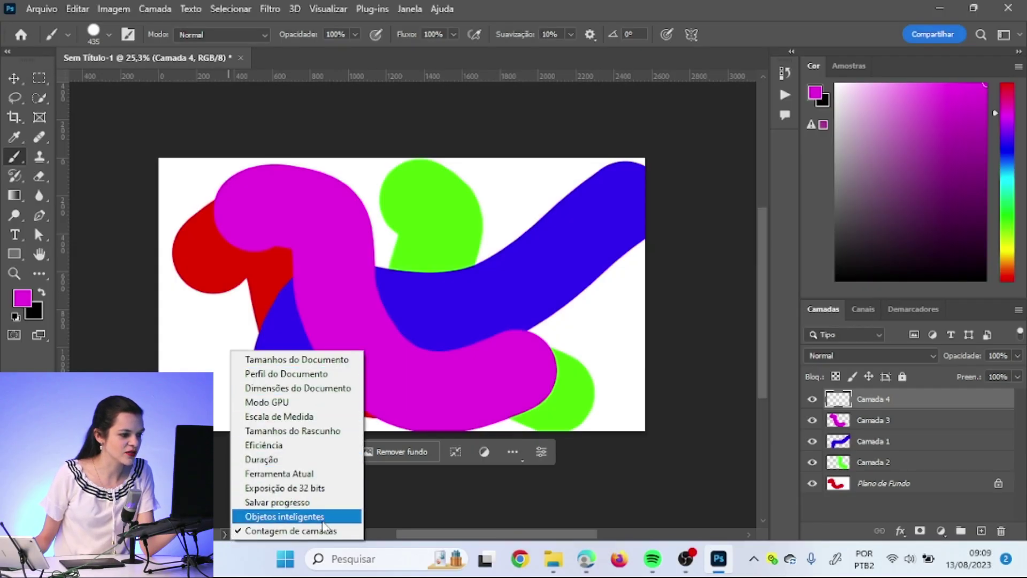
{"action": "left_click", "coordinate": [279, 474]}
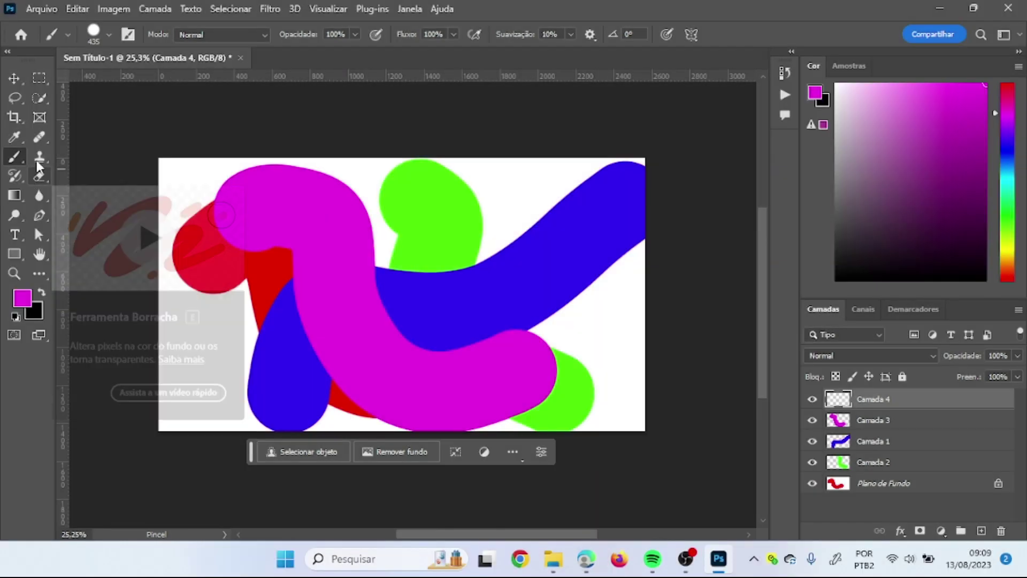
{"action": "left_click", "coordinate": [42, 158]}
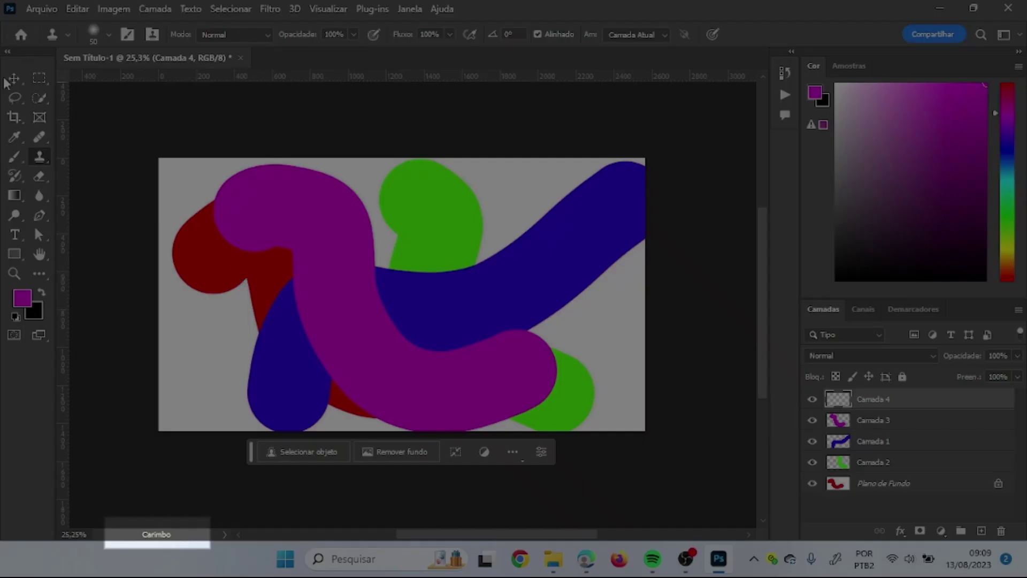
{"action": "left_click", "coordinate": [14, 137]}
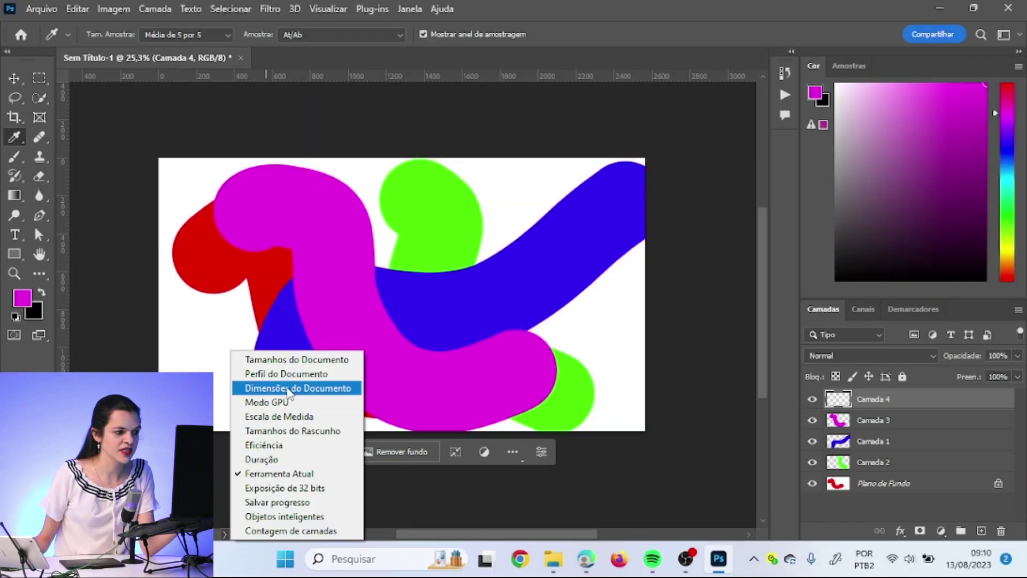
{"action": "left_click", "coordinate": [290, 389]}
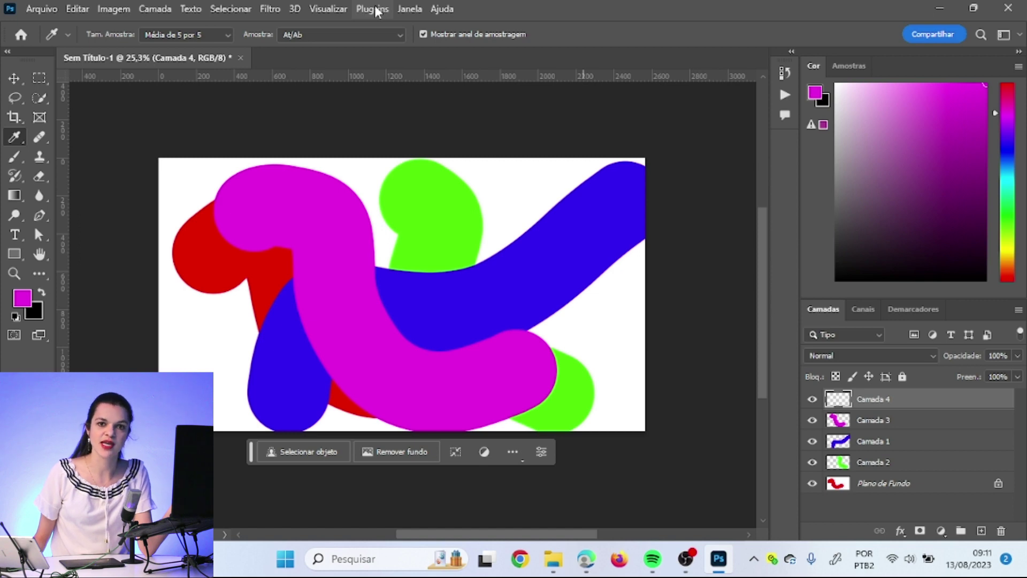
{"action": "left_click", "coordinate": [47, 9]}
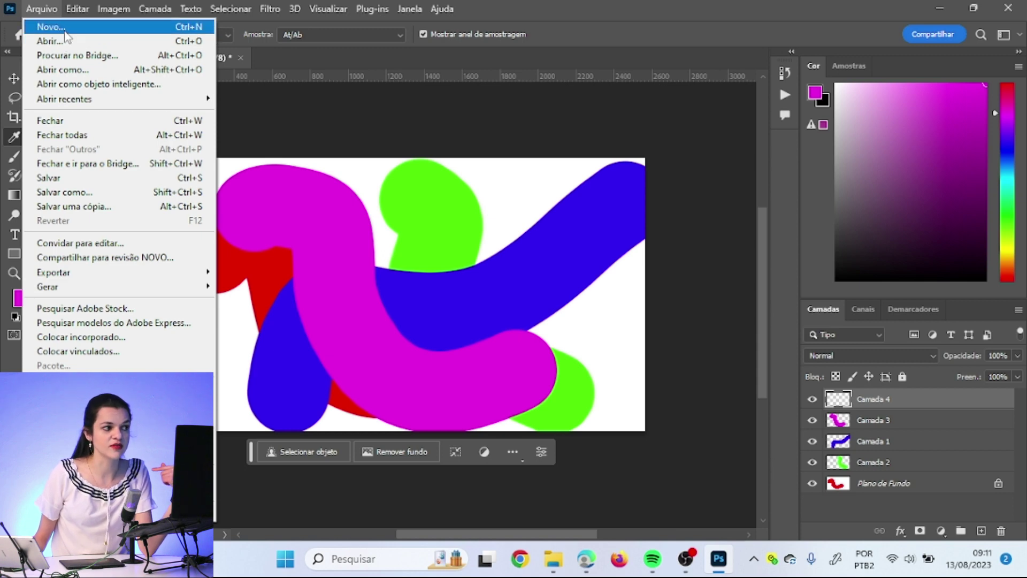
{"action": "mouse_move", "coordinate": [267, 9]}
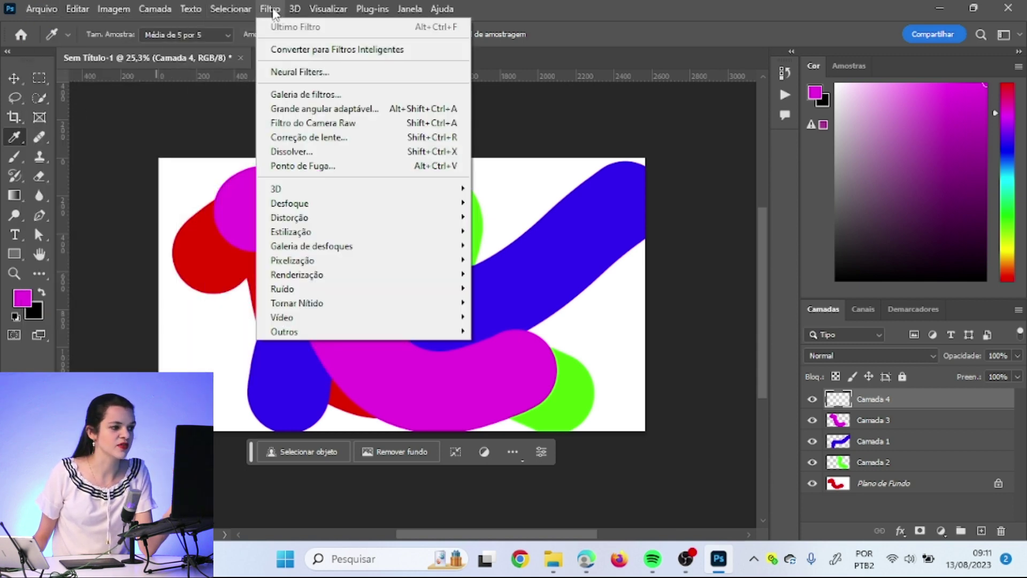
{"action": "mouse_move", "coordinate": [348, 205]}
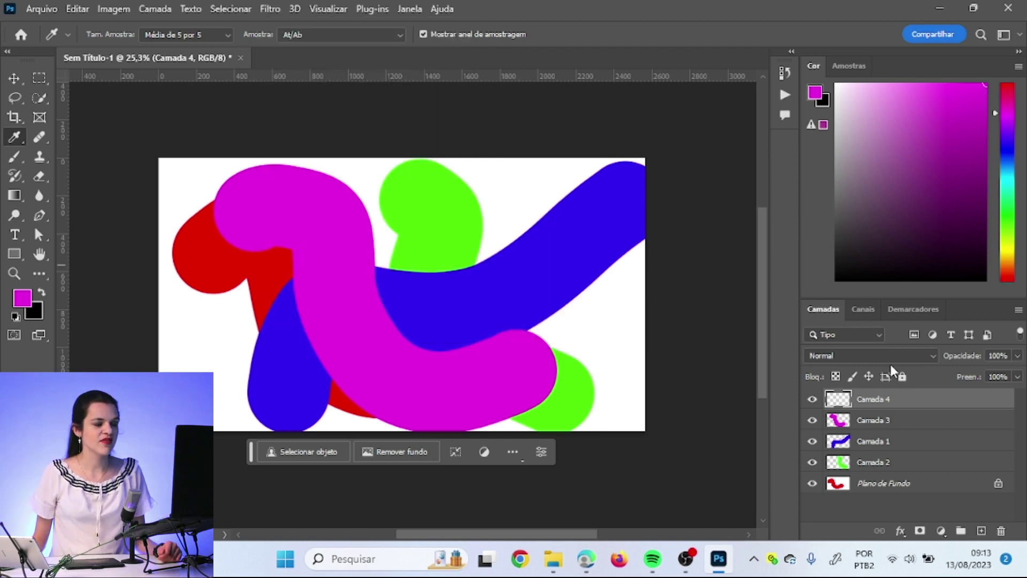
{"action": "left_click", "coordinate": [408, 8]}
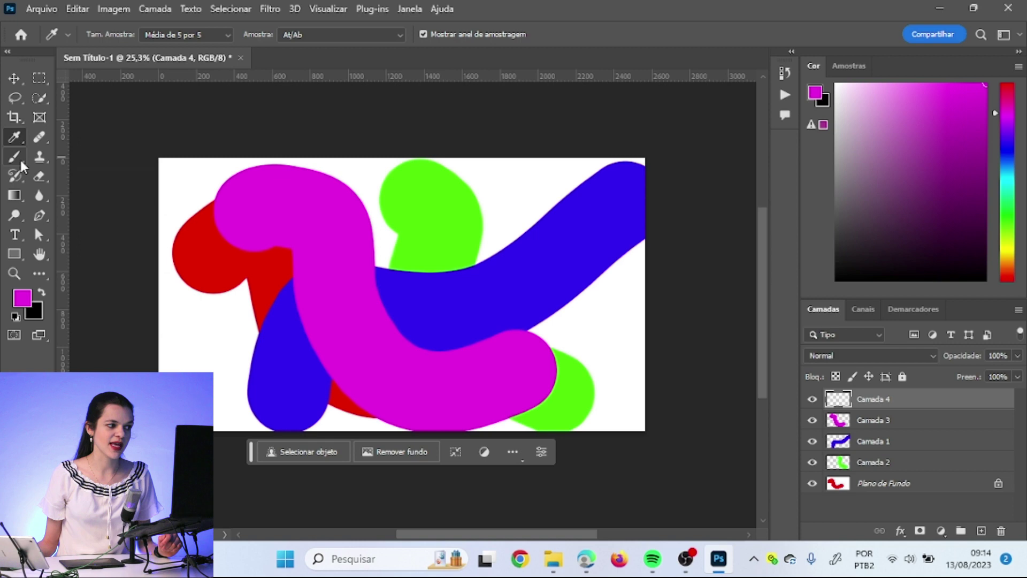
Step: Activate the Brush tool and examine its size, hardness and brush preset options
{"action": "left_click", "coordinate": [19, 158]}
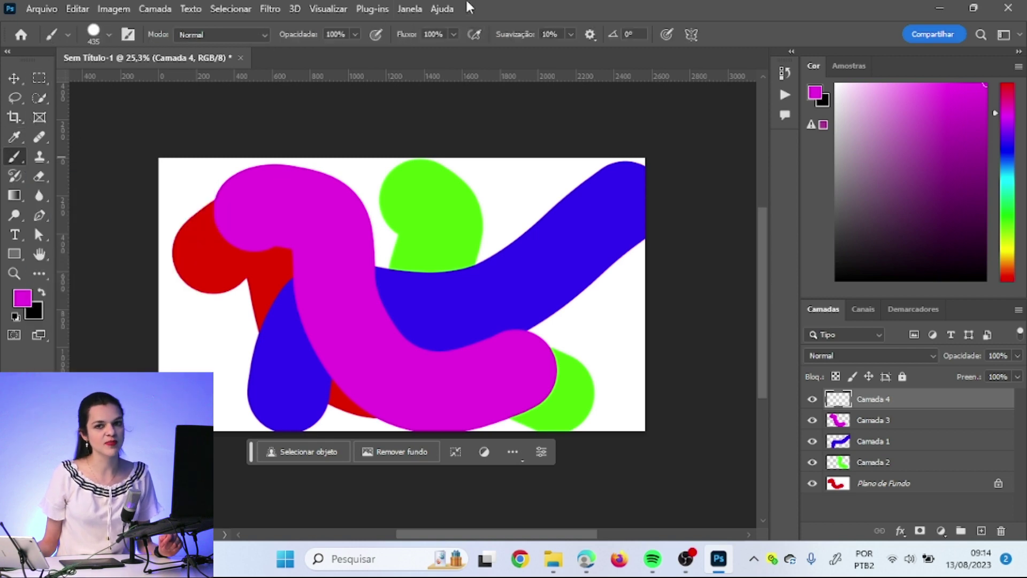
{"action": "left_click", "coordinate": [109, 34]}
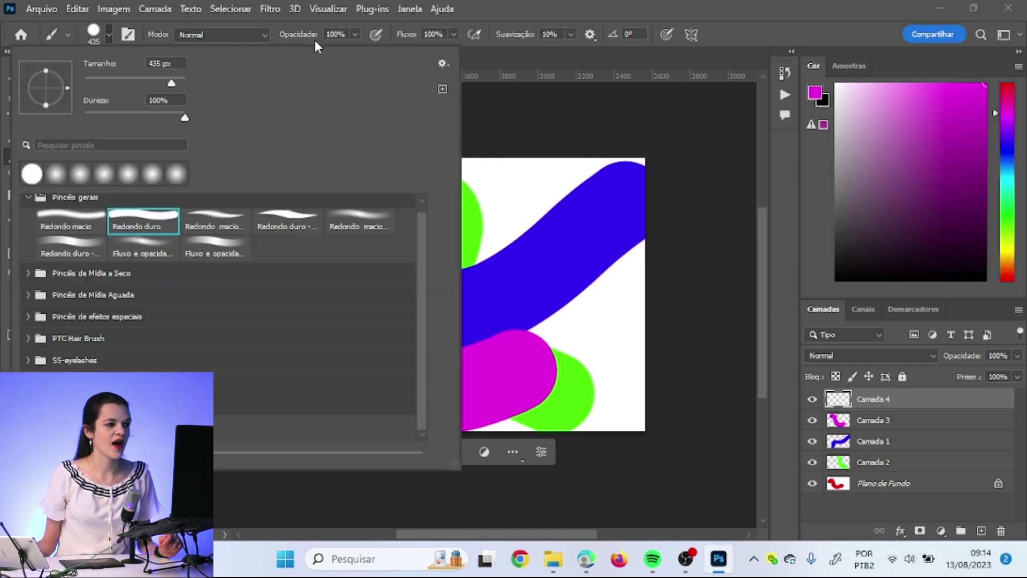
{"action": "left_click", "coordinate": [515, 1]}
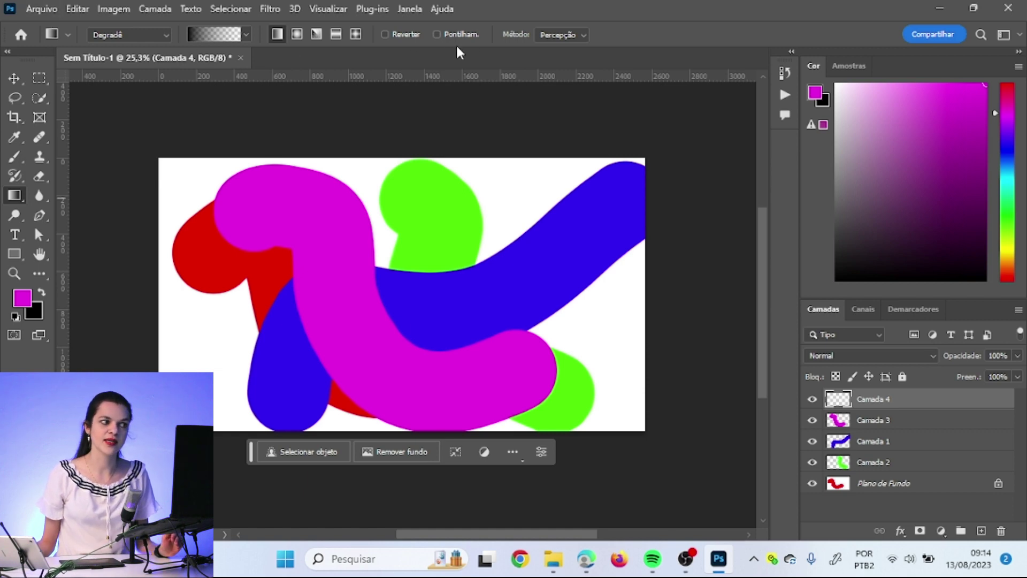
Step: Examine the Gradient tool's presets, toggling the Blues folder
{"action": "left_click", "coordinate": [246, 34]}
{"action": "left_click", "coordinate": [136, 86]}
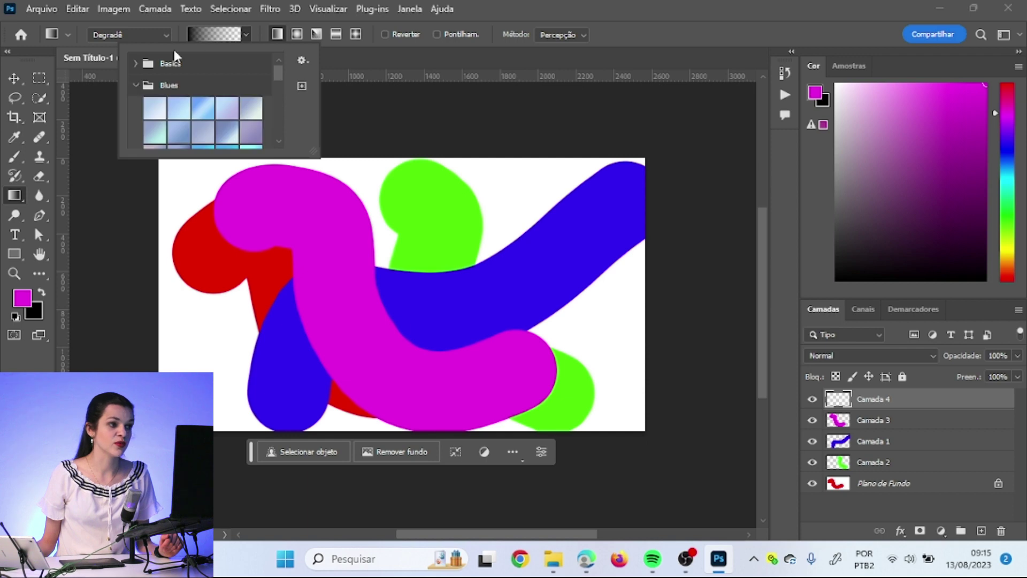
{"action": "left_click", "coordinate": [297, 34]}
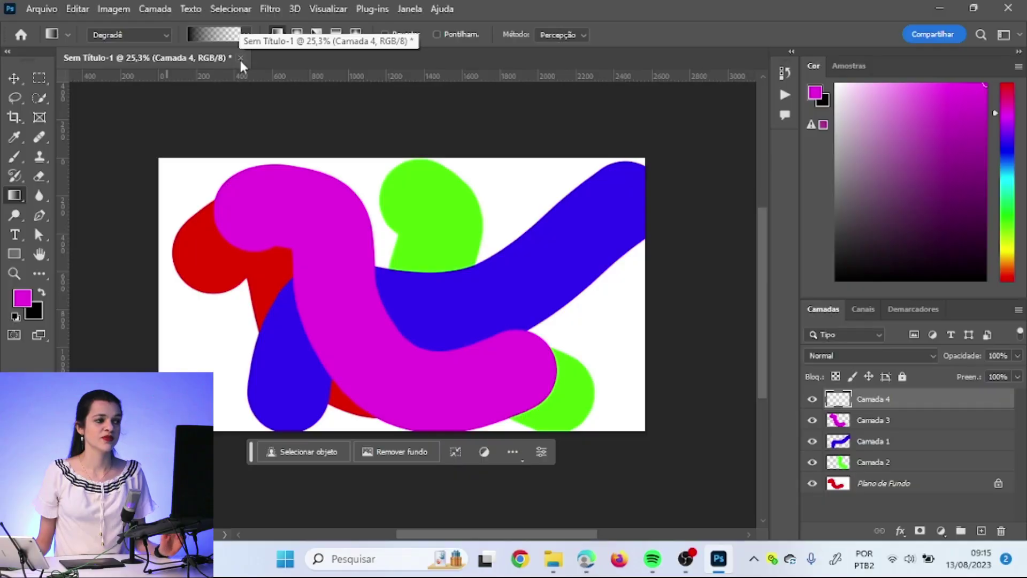
Step: Close the Sem Título-1 document without saving its changes
{"action": "left_click", "coordinate": [241, 60]}
{"action": "left_click", "coordinate": [523, 221]}
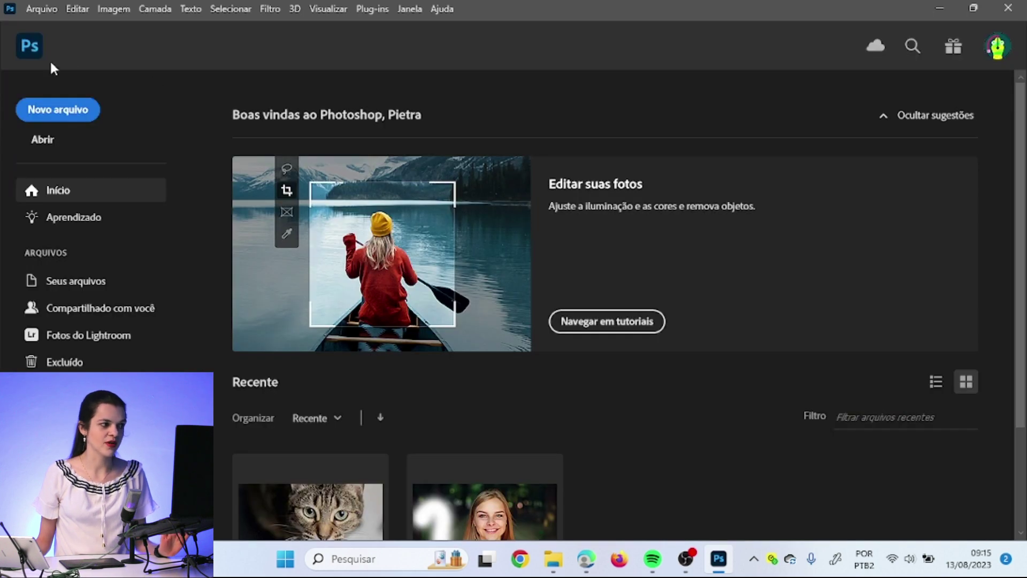
Step: Open the girl-1867092 Photoshop file from the Downloads folder using the Open dialog
{"action": "left_click", "coordinate": [28, 46]}
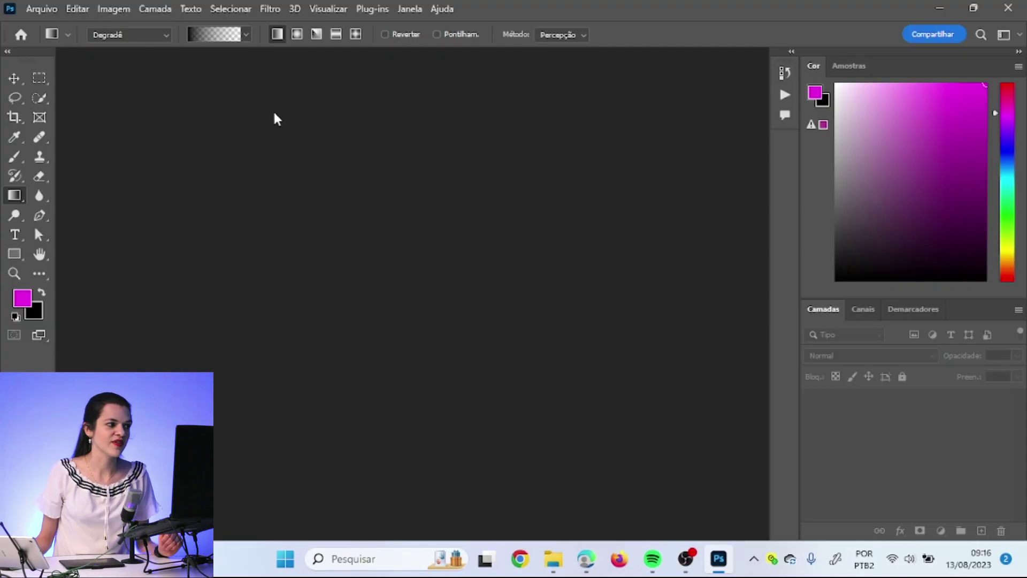
{"action": "left_click", "coordinate": [42, 9]}
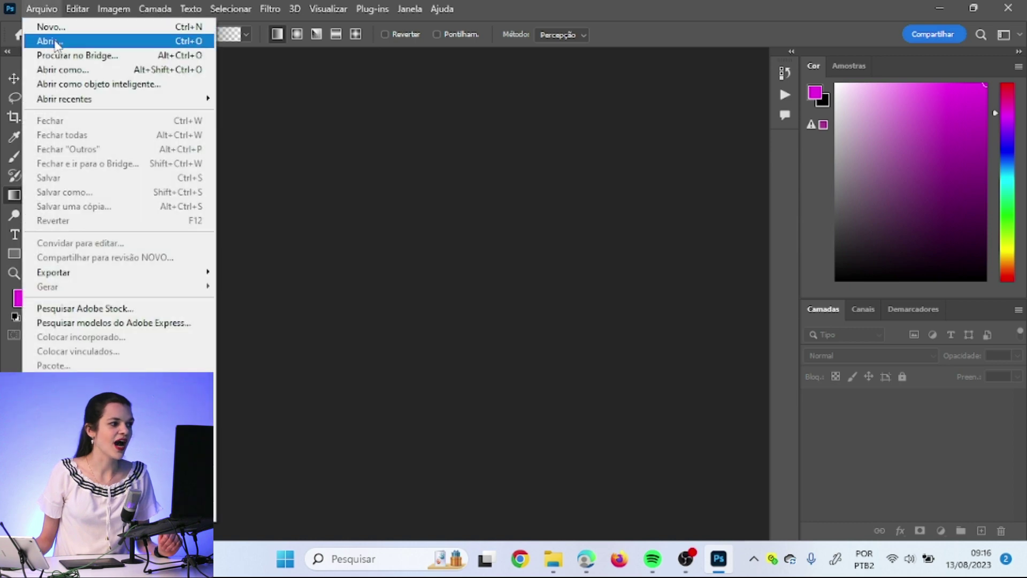
{"action": "left_click", "coordinate": [51, 41]}
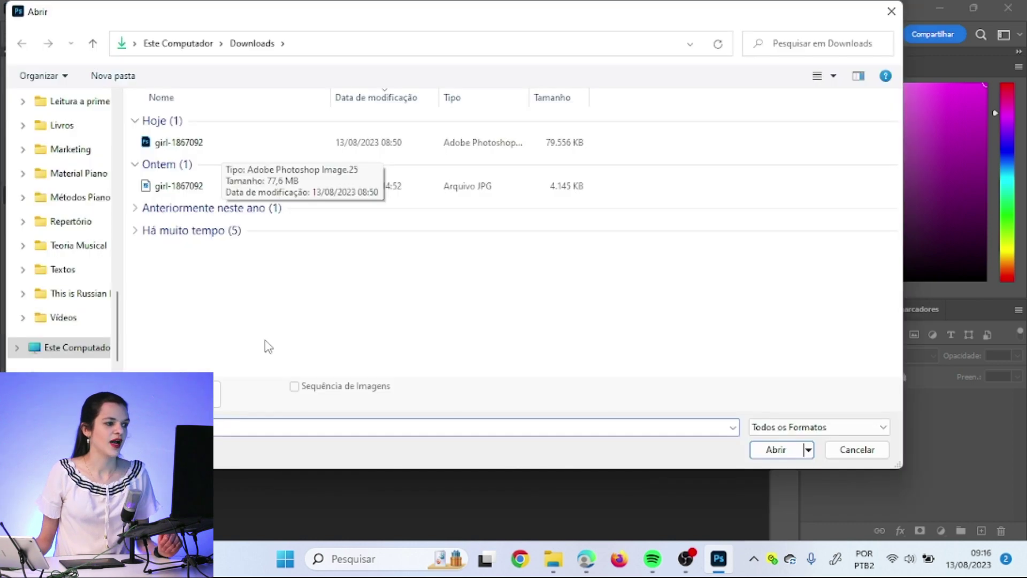
{"action": "left_click", "coordinate": [218, 148]}
{"action": "left_click", "coordinate": [773, 446]}
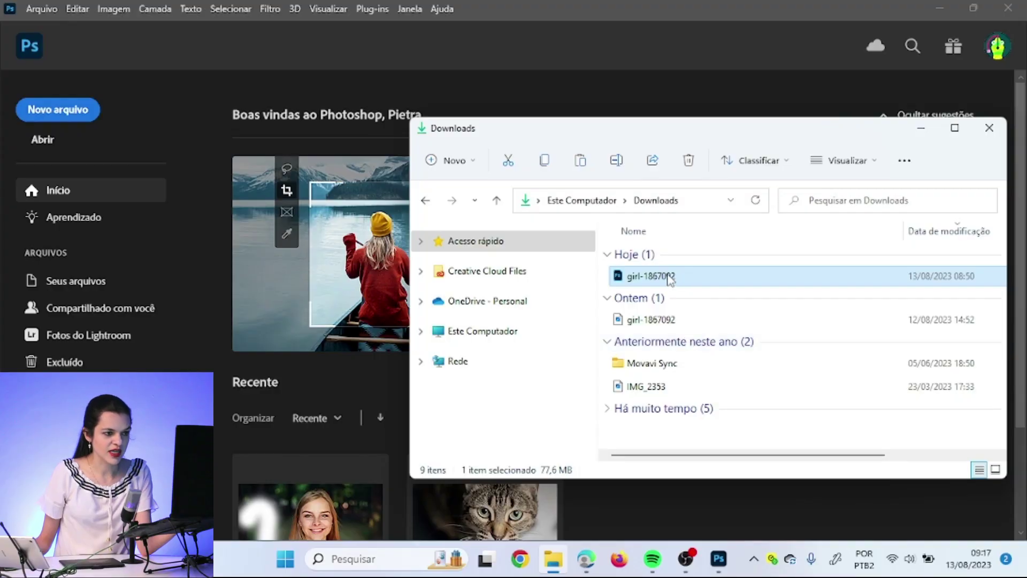
Step: Open the girl-1867092 Photoshop file from the Downloads folder window and try placing IMG_2353 onto its canvas
{"action": "left_click_drag", "start_coordinate": [670, 279], "coordinate": [690, 492]}
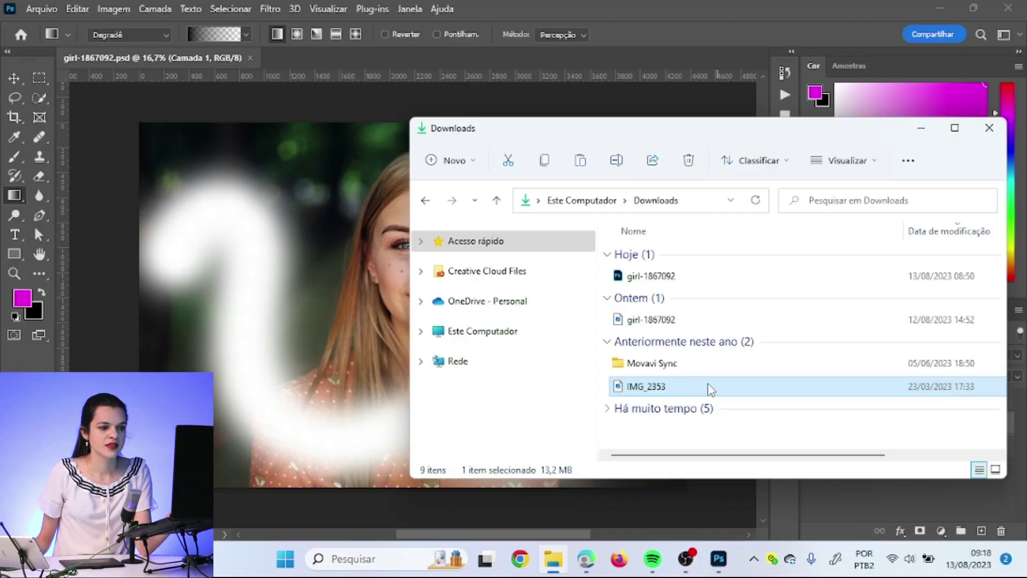
{"action": "left_click_drag", "start_coordinate": [711, 389], "coordinate": [335, 258]}
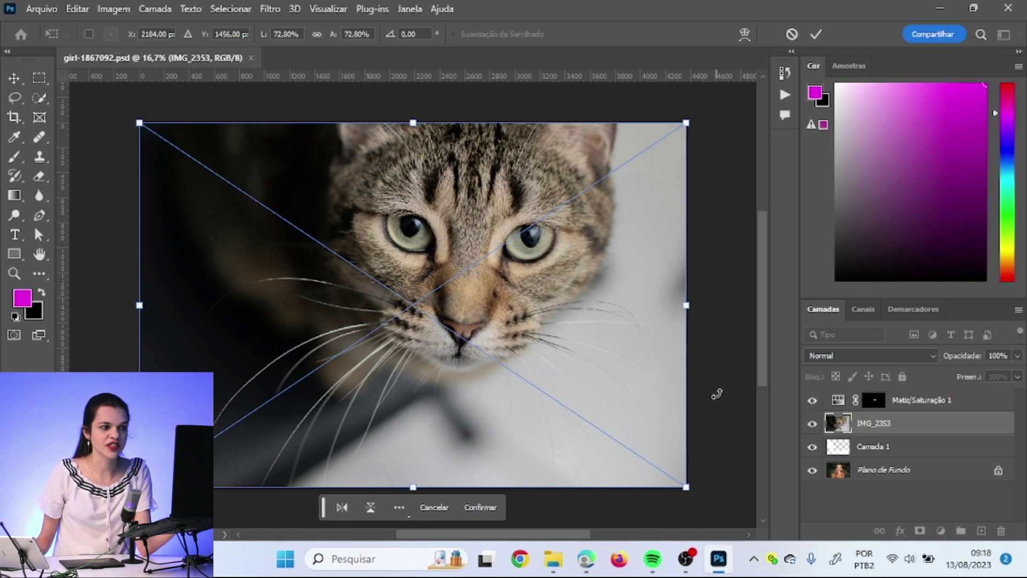
{"action": "key", "text": "Escape"}
Step: Open IMG_2353 from the Downloads folder window as a separate document
{"action": "left_click", "coordinate": [553, 559]}
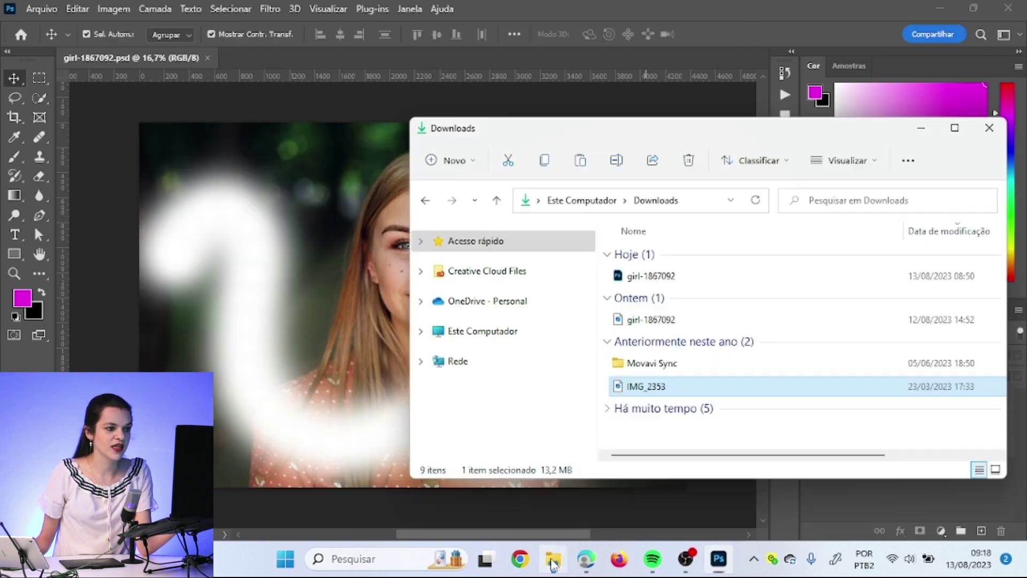
{"action": "left_click_drag", "start_coordinate": [679, 392], "coordinate": [351, 55]}
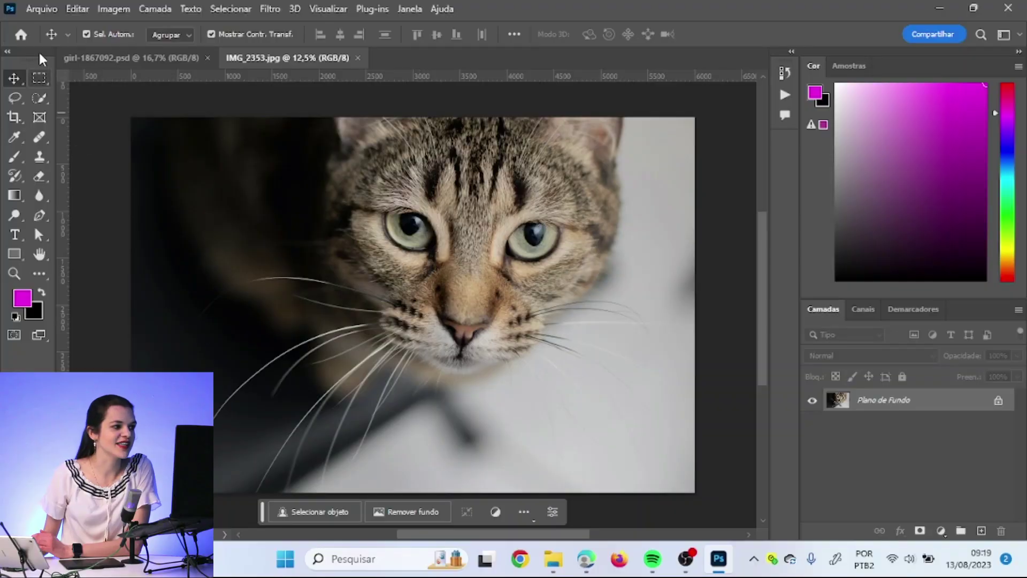
Step: Start a new document and name it Fóton-Composições
{"action": "left_click", "coordinate": [41, 8]}
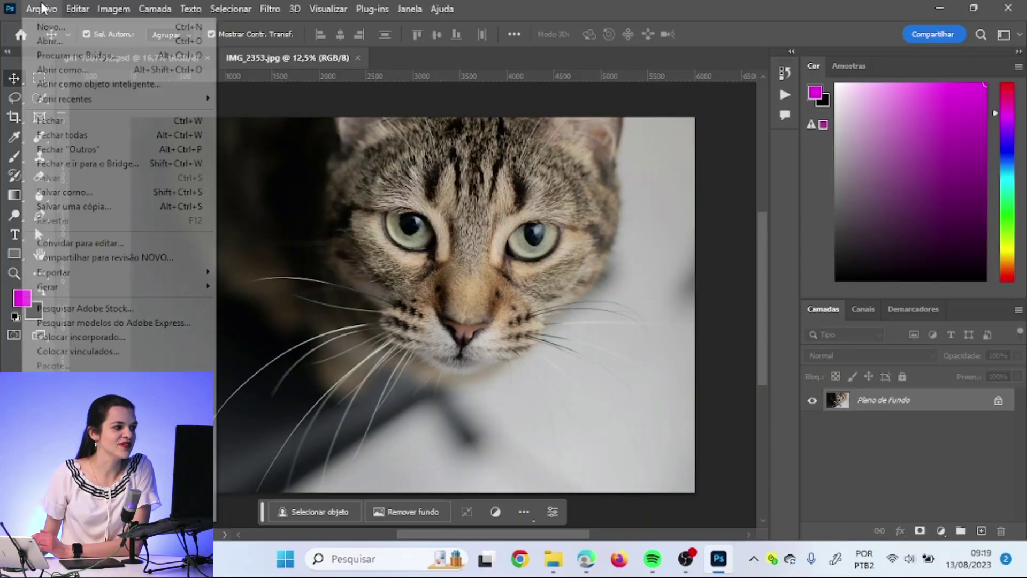
{"action": "left_click", "coordinate": [110, 29]}
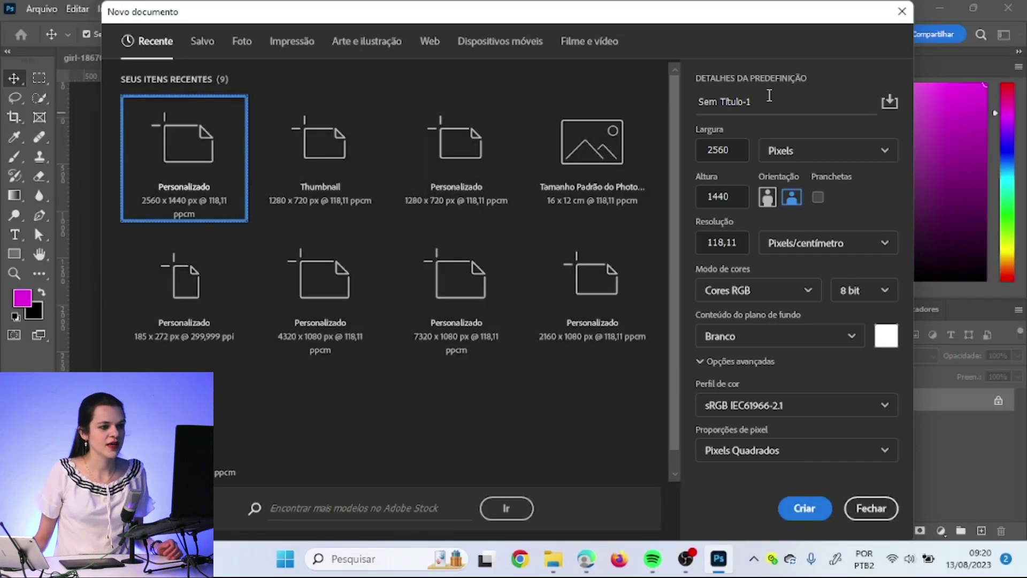
{"action": "left_click", "coordinate": [771, 102]}
{"action": "left_click_drag", "start_coordinate": [753, 100], "coordinate": [696, 102]}
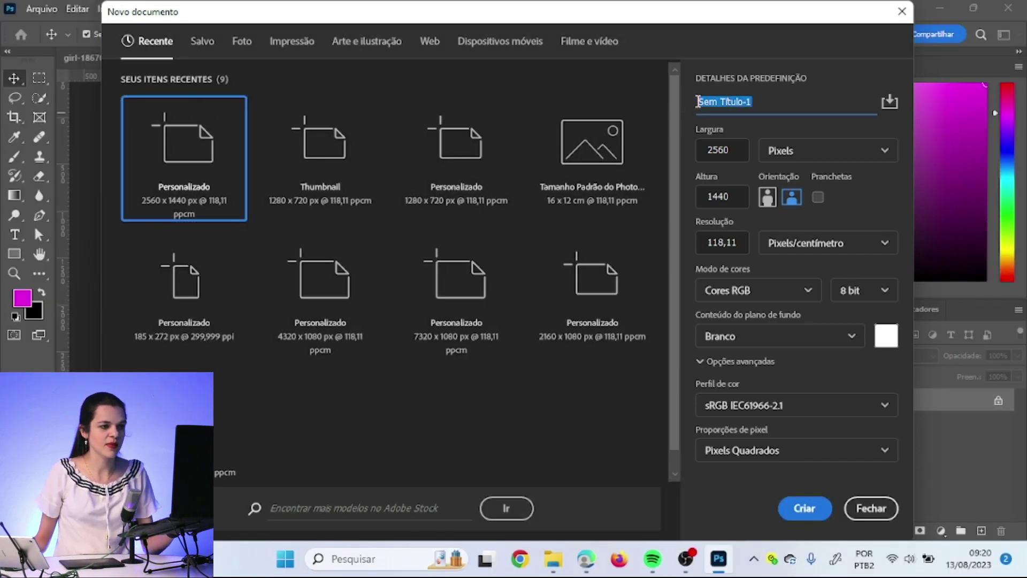
{"action": "type", "text": "Fóton"}
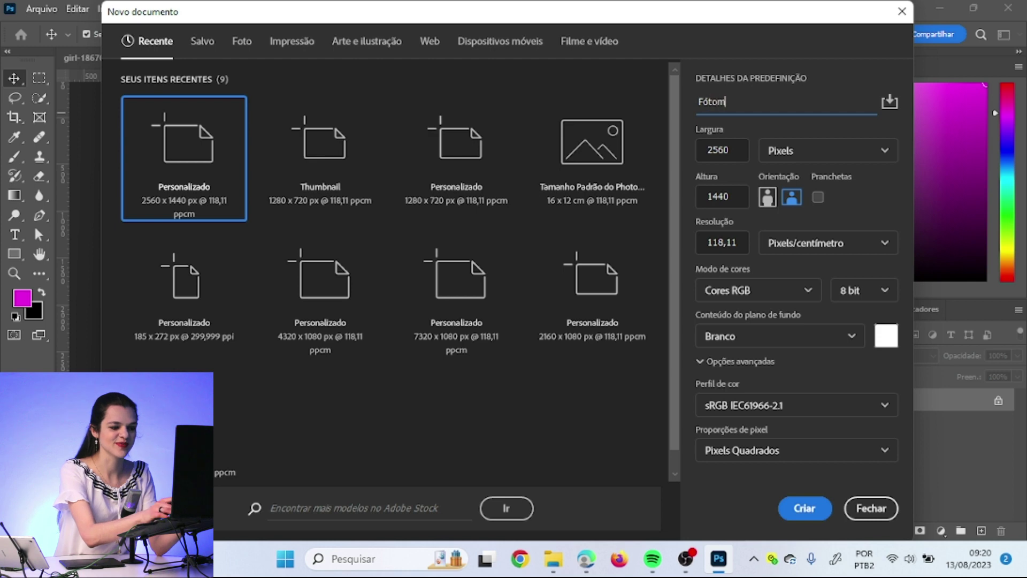
{"action": "type", "text": "-Composições"}
Step: Set the new document's width to 6000 pixels and height to 4000 pixels
{"action": "key", "text": "Tab"}
{"action": "type", "text": "60"}
{"action": "key", "text": "Tab"}
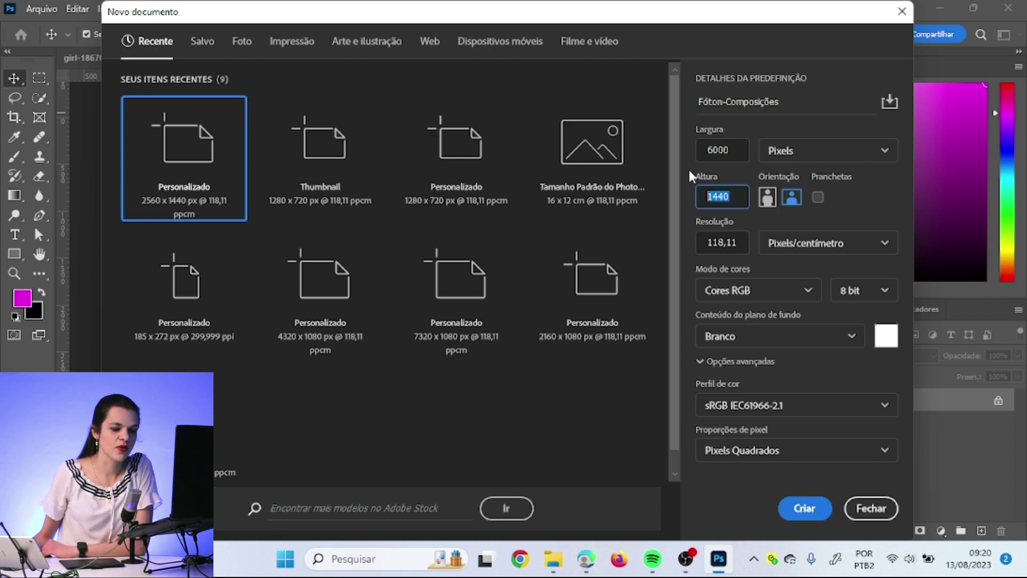
{"action": "type", "text": "4"}
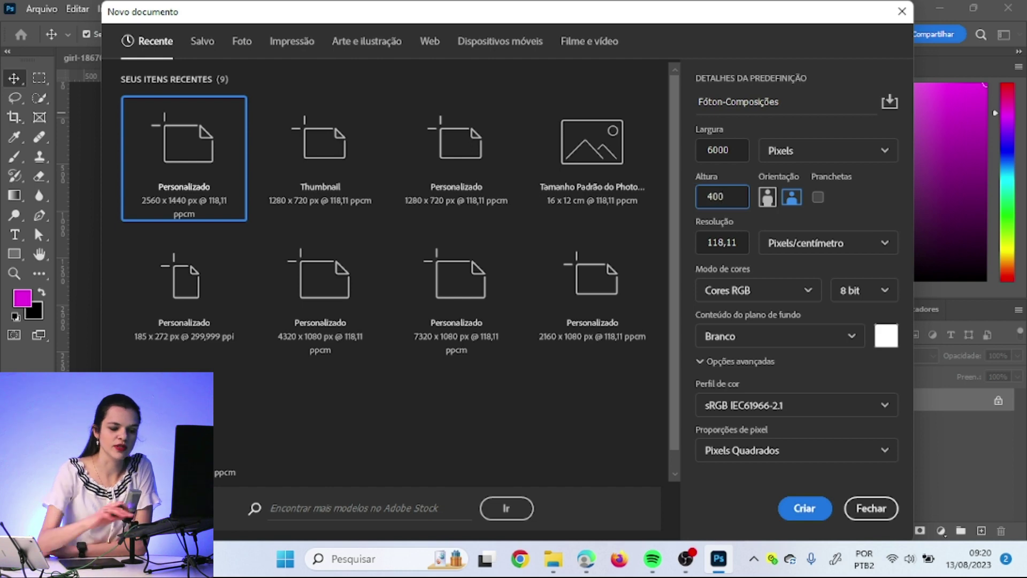
{"action": "left_click", "coordinate": [881, 143]}
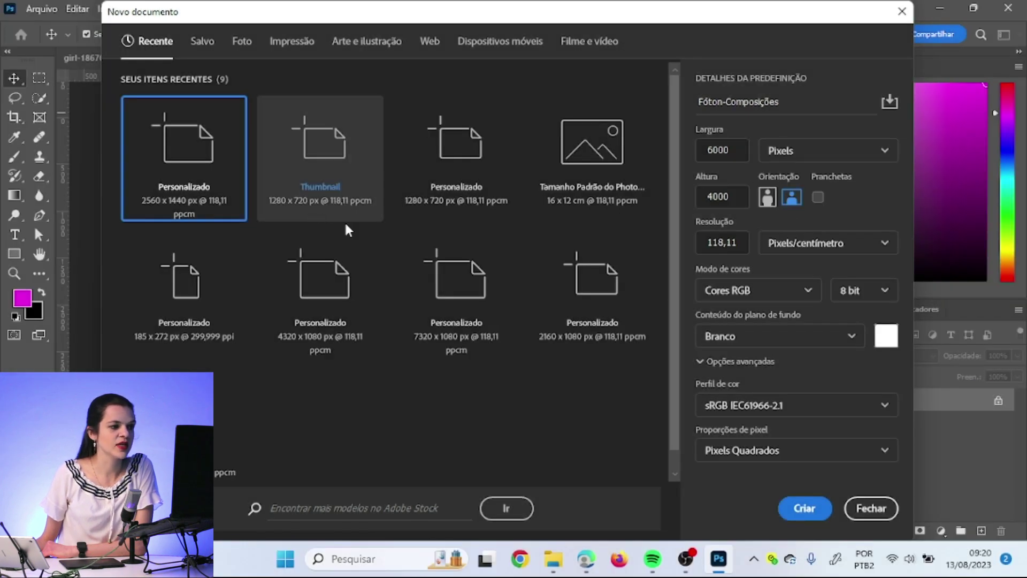
Step: Select the Thumbnail preset and override its dimensions with 6000 by 4000 pixels
{"action": "left_click", "coordinate": [323, 147]}
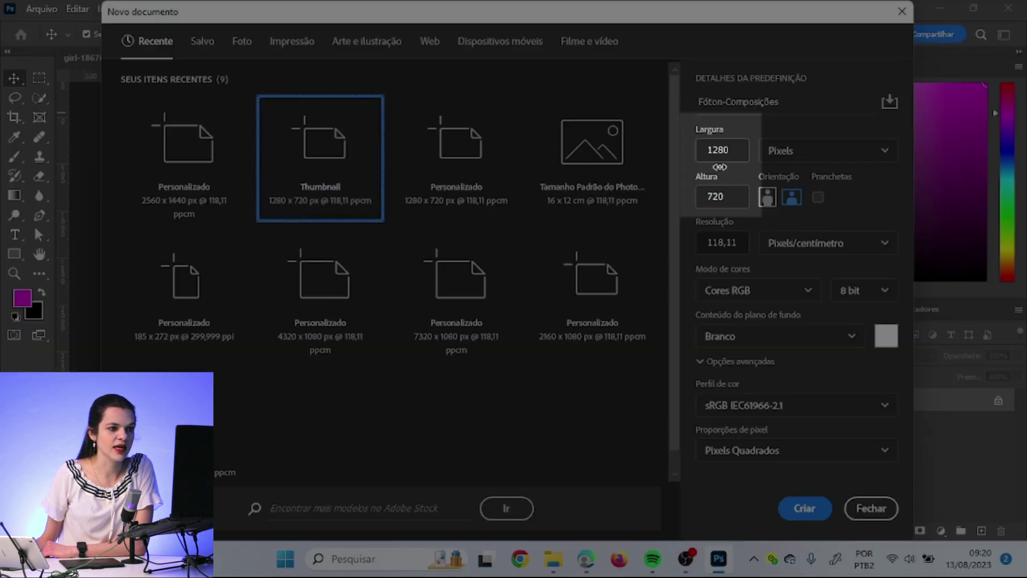
{"action": "left_click_drag", "start_coordinate": [733, 150], "coordinate": [677, 145]}
{"action": "type", "text": "6000"}
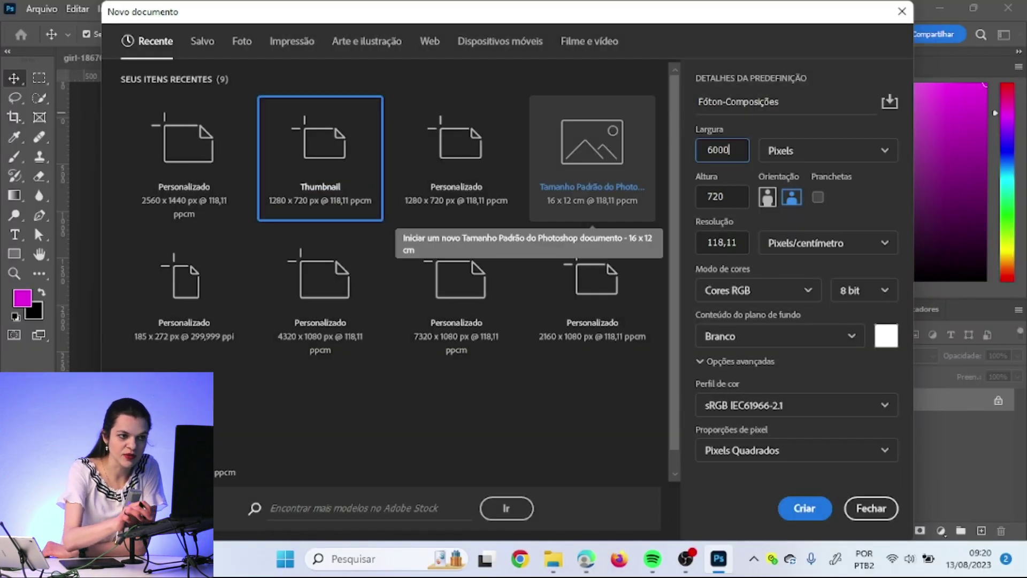
{"action": "key", "text": "Tab"}
{"action": "type", "text": "4000"}
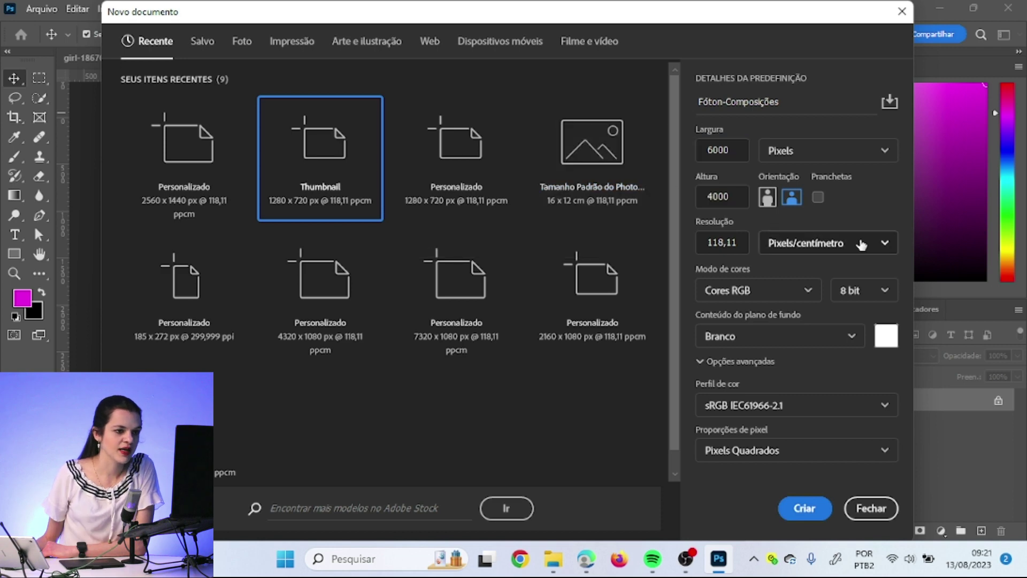
Step: Change the resolution unit to Pixels/polegada and create the document
{"action": "left_click", "coordinate": [862, 244]}
{"action": "left_click", "coordinate": [821, 270]}
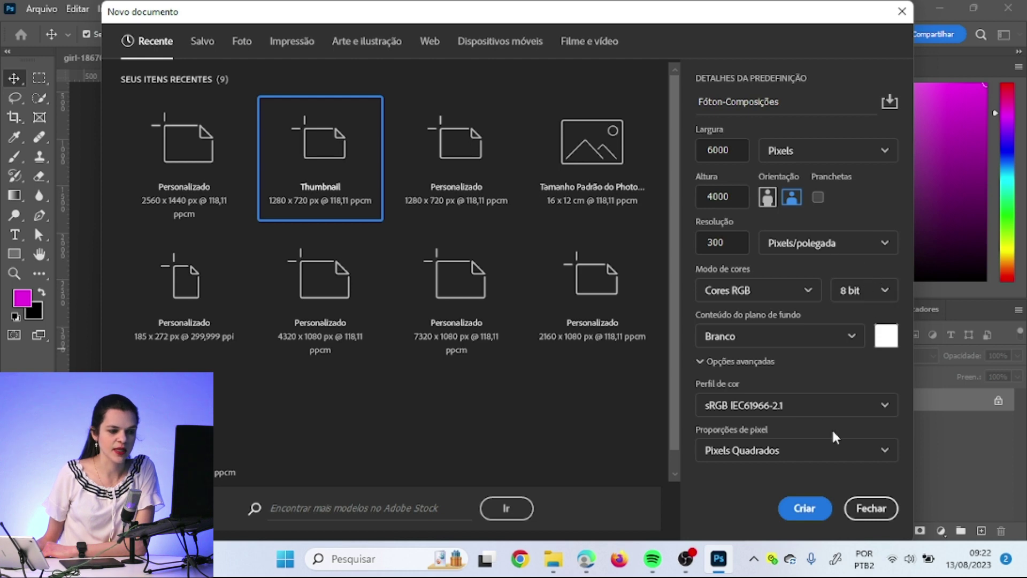
{"action": "left_click", "coordinate": [805, 510]}
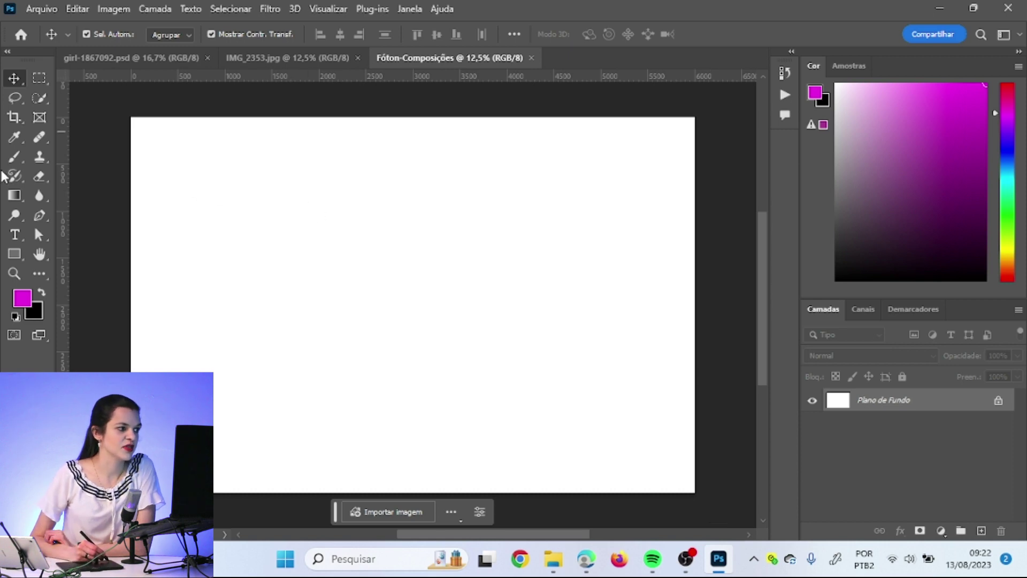
Step: Paint a wavy magenta stroke across the whole canvas with the Brush tool
{"action": "left_click", "coordinate": [14, 156]}
{"action": "left_click_drag", "start_coordinate": [173, 262], "coordinate": [720, 347]}
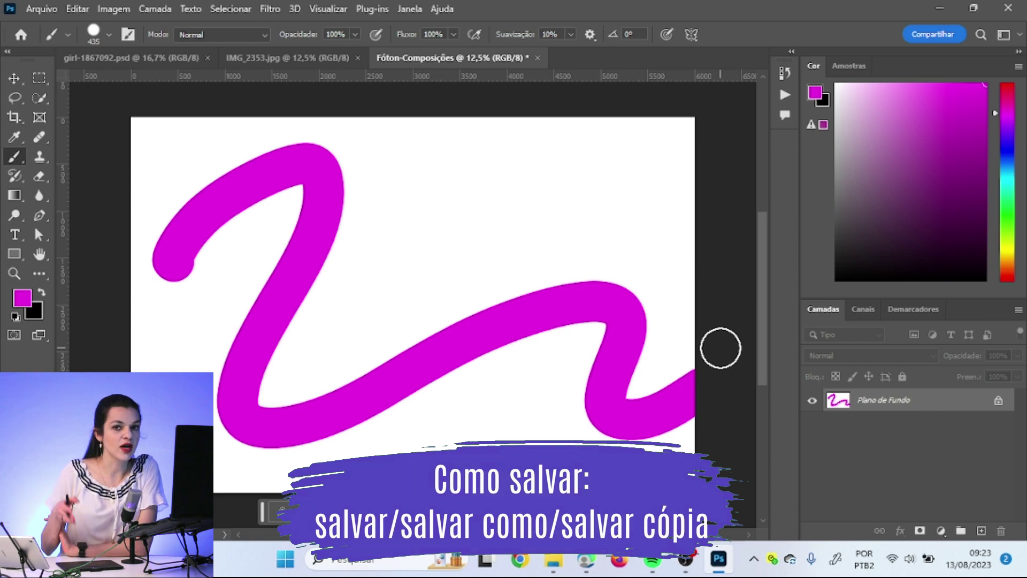
Step: Examine the file formats offered when saving the document to the computer, and leave without saving
{"action": "left_click", "coordinate": [42, 9]}
{"action": "key", "text": "ctrl+s"}
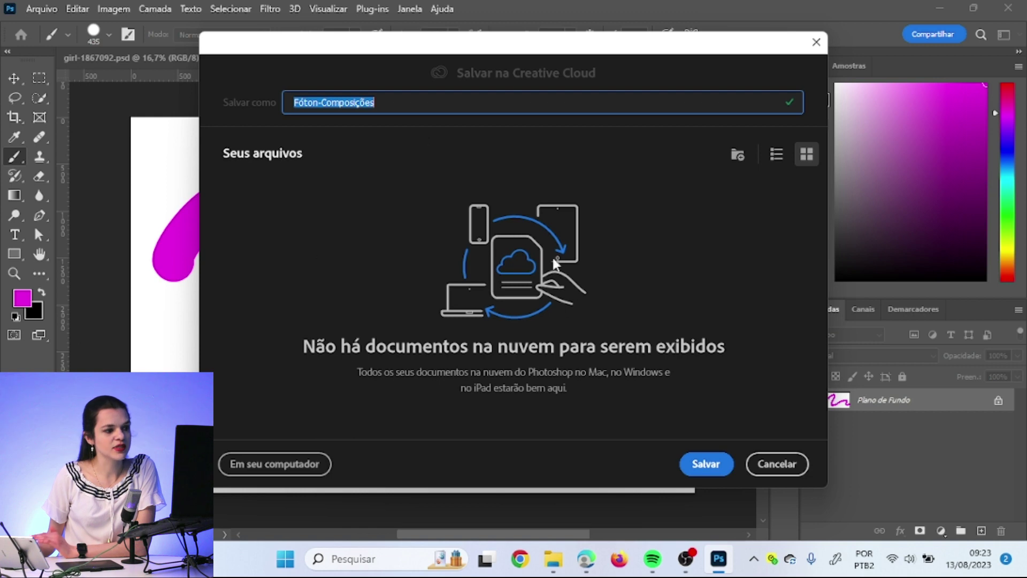
{"action": "left_click", "coordinate": [290, 467]}
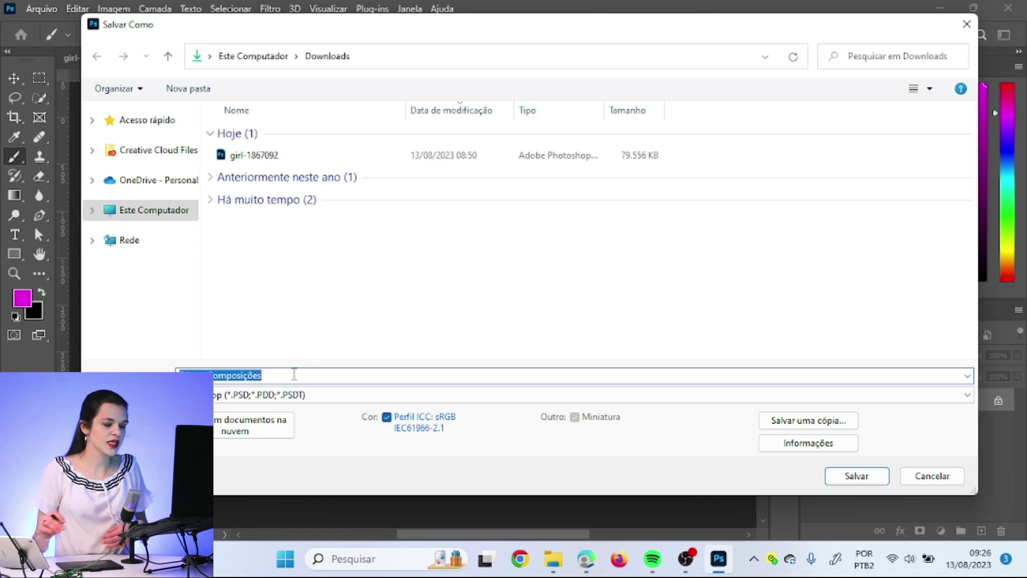
{"action": "type", "text": "Com"}
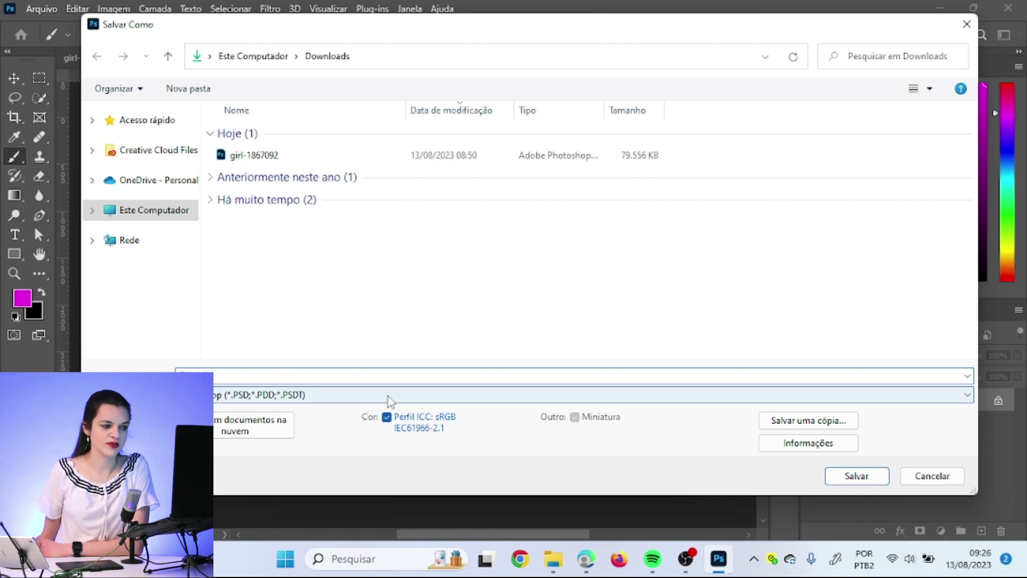
{"action": "left_click", "coordinate": [967, 397]}
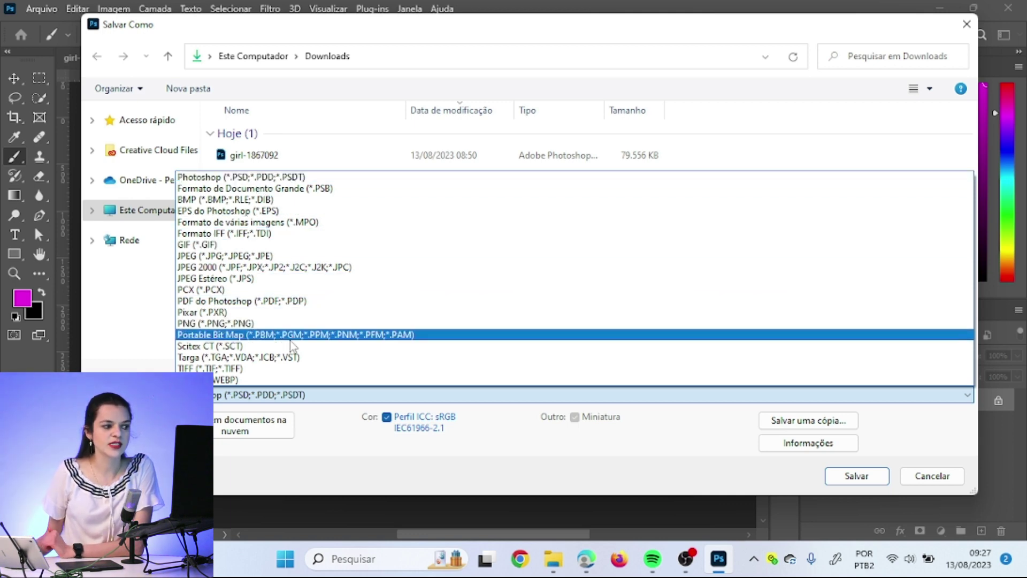
{"action": "left_click", "coordinate": [943, 481]}
{"action": "left_click", "coordinate": [943, 481]}
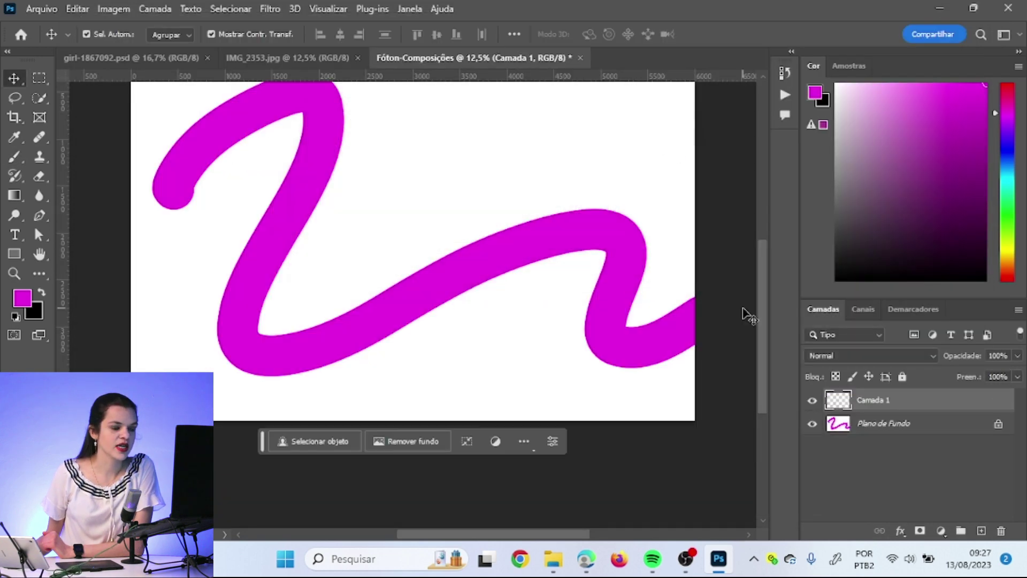
Step: Paint a wavy blue stroke with the Brush tool on Camada 1, crossing the magenta one
{"action": "key", "text": "b"}
{"action": "scroll", "coordinate": [406, 278], "scroll_direction": "up", "scroll_amount": 1}
{"action": "left_click", "coordinate": [1008, 150]}
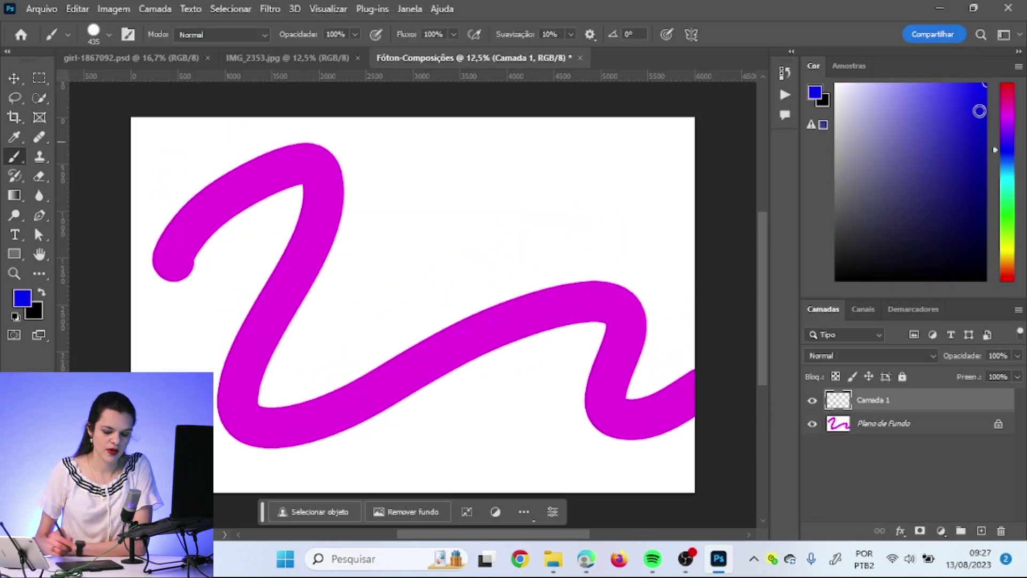
{"action": "left_click_drag", "start_coordinate": [275, 463], "coordinate": [594, 121]}
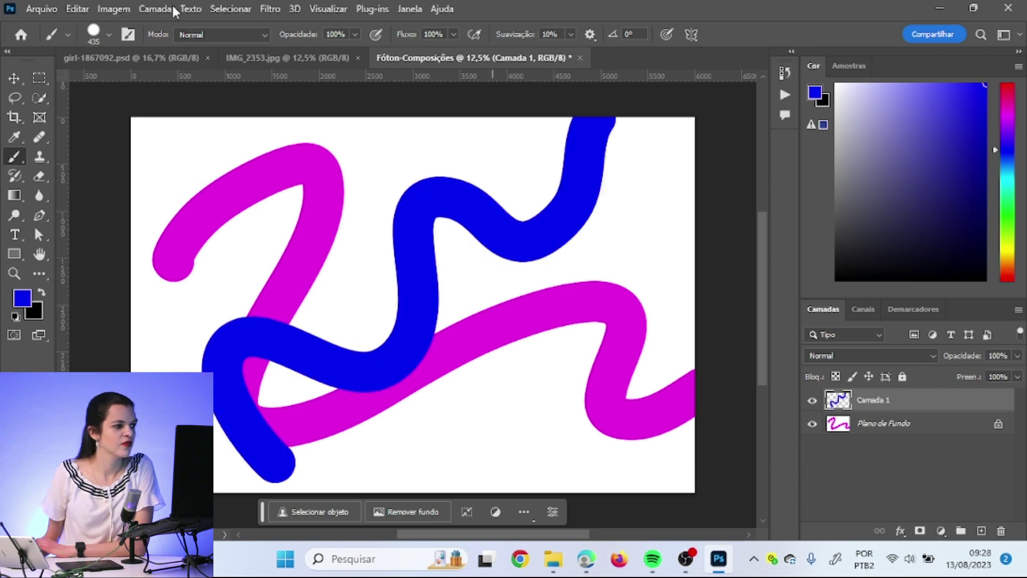
Step: Save the document to the computer's Downloads folder as Teste-1 in Photoshop PSD format
{"action": "left_click", "coordinate": [41, 9]}
{"action": "left_click", "coordinate": [64, 192]}
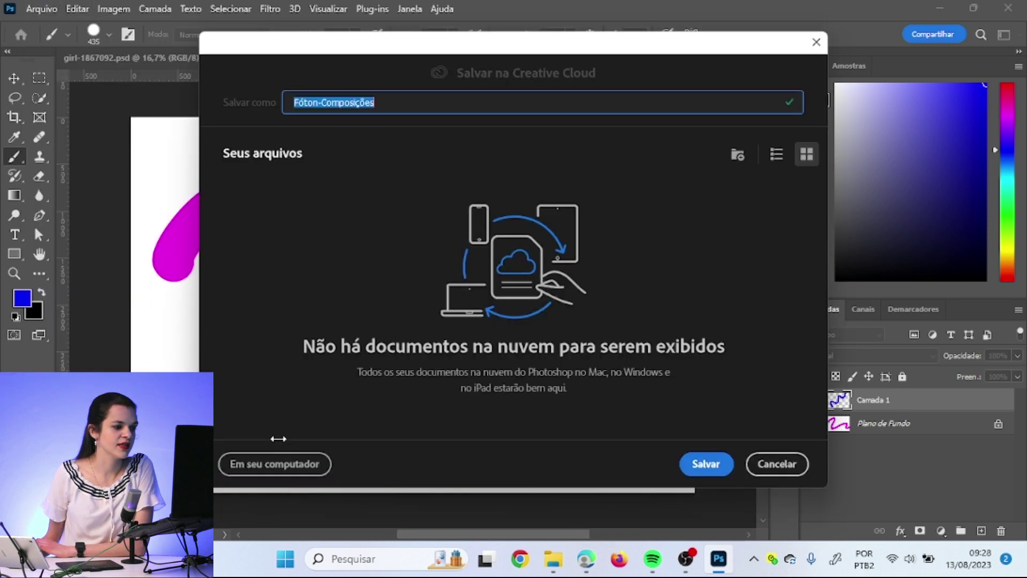
{"action": "left_click", "coordinate": [293, 462]}
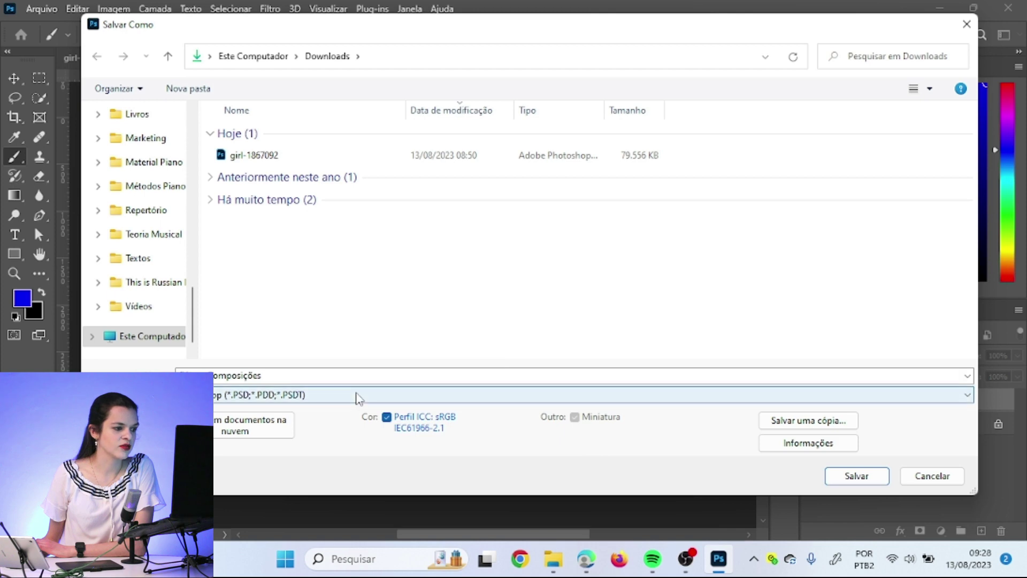
{"action": "left_click", "coordinate": [358, 396]}
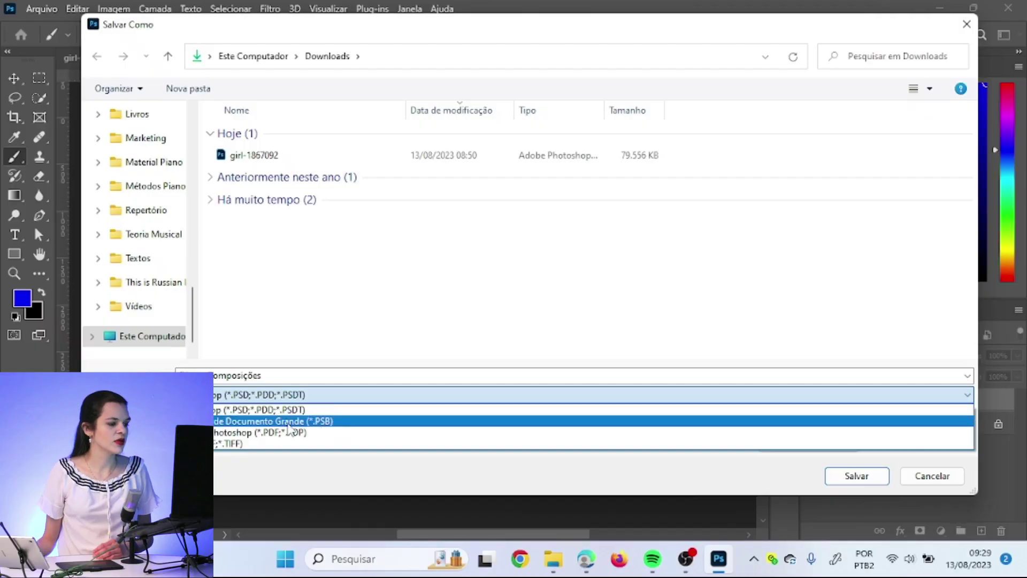
{"action": "left_click", "coordinate": [310, 410]}
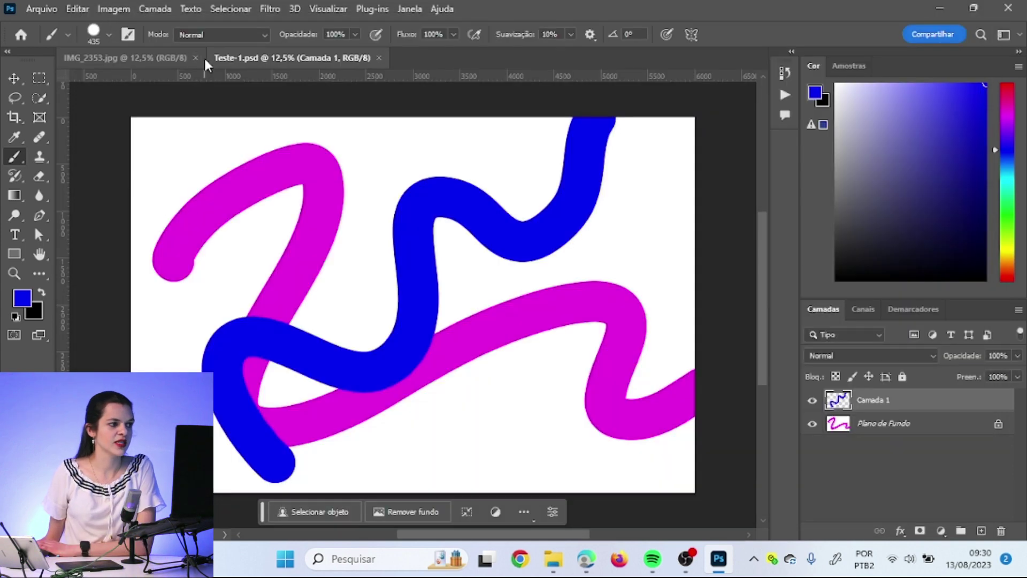
Step: Close the IMG_2353.jpg and Teste-1.psd documents and review the recent files on the home screen
{"action": "left_click", "coordinate": [195, 58]}
{"action": "left_click", "coordinate": [229, 58]}
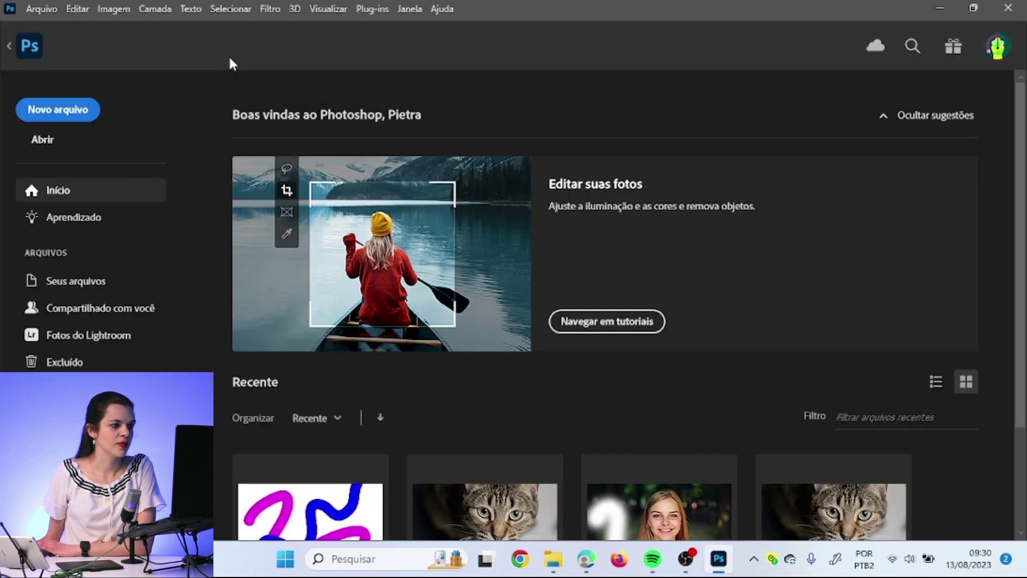
{"action": "scroll", "coordinate": [464, 364], "scroll_direction": "down", "scroll_amount": 2}
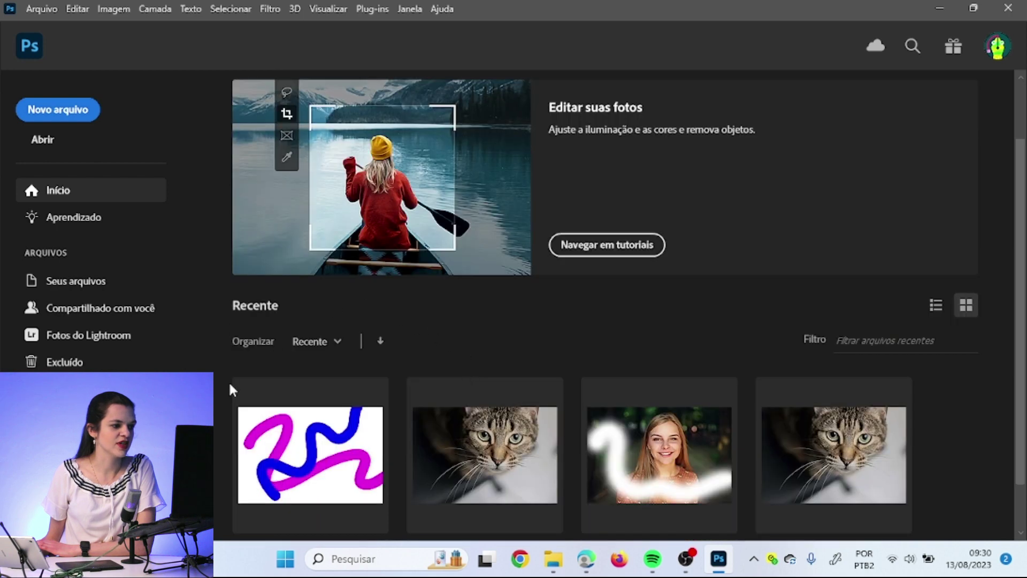
{"action": "scroll", "coordinate": [229, 380], "scroll_direction": "down", "scroll_amount": 1}
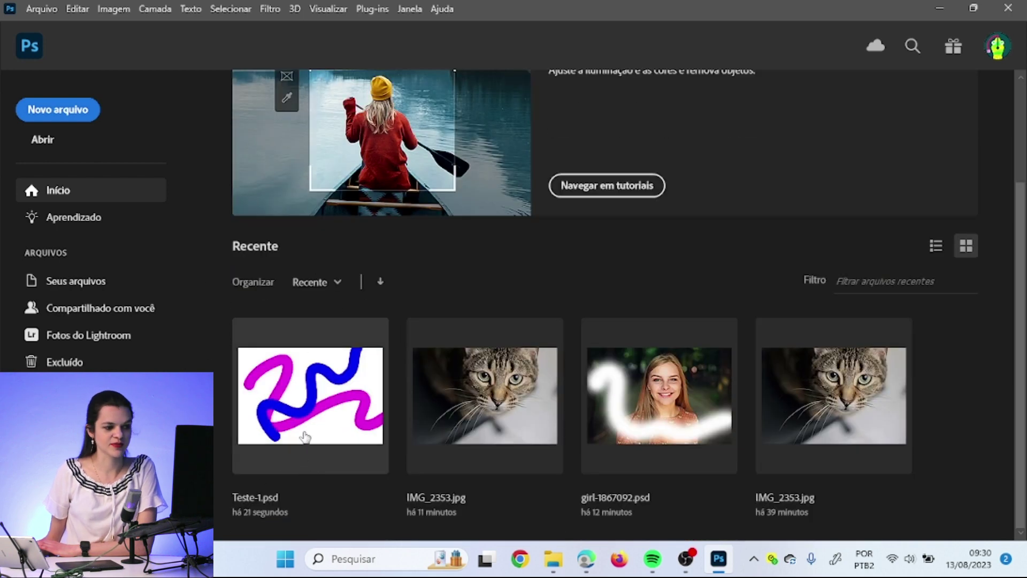
Step: Reopen Teste-1.psd from the recent files and paint a wavy green stroke on a new layer above Camada 1
{"action": "left_click", "coordinate": [318, 402]}
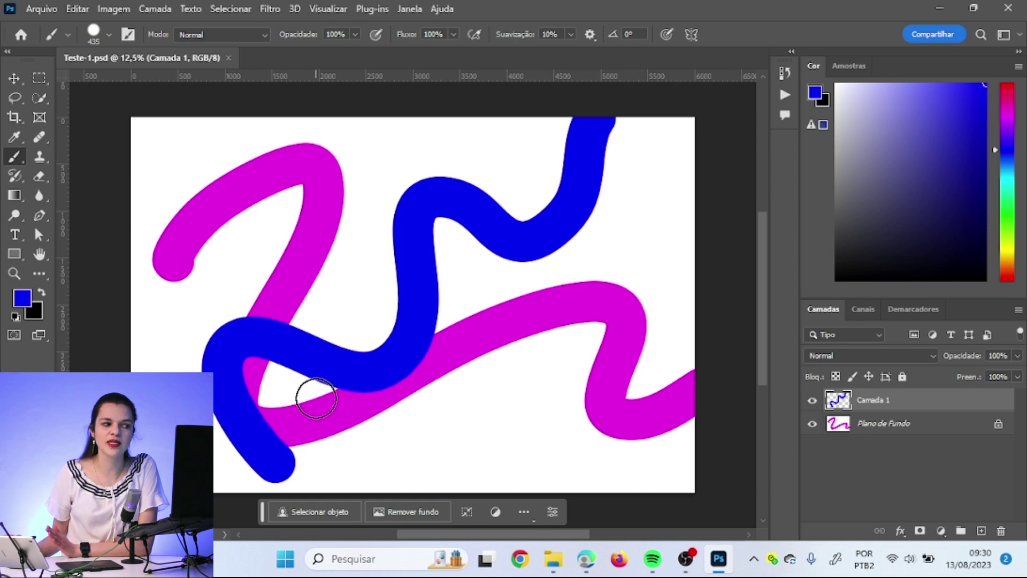
{"action": "left_click", "coordinate": [981, 532]}
{"action": "left_click", "coordinate": [1008, 210]}
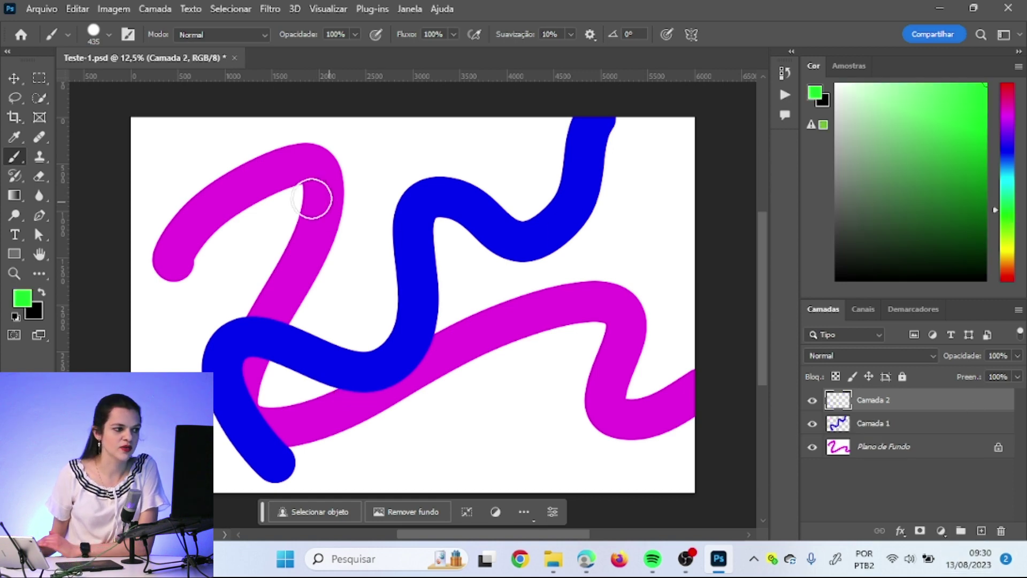
{"action": "left_click_drag", "start_coordinate": [211, 150], "coordinate": [545, 473]}
Step: Save the changes to the existing Teste-1.psd file and close the document
{"action": "left_click", "coordinate": [42, 8]}
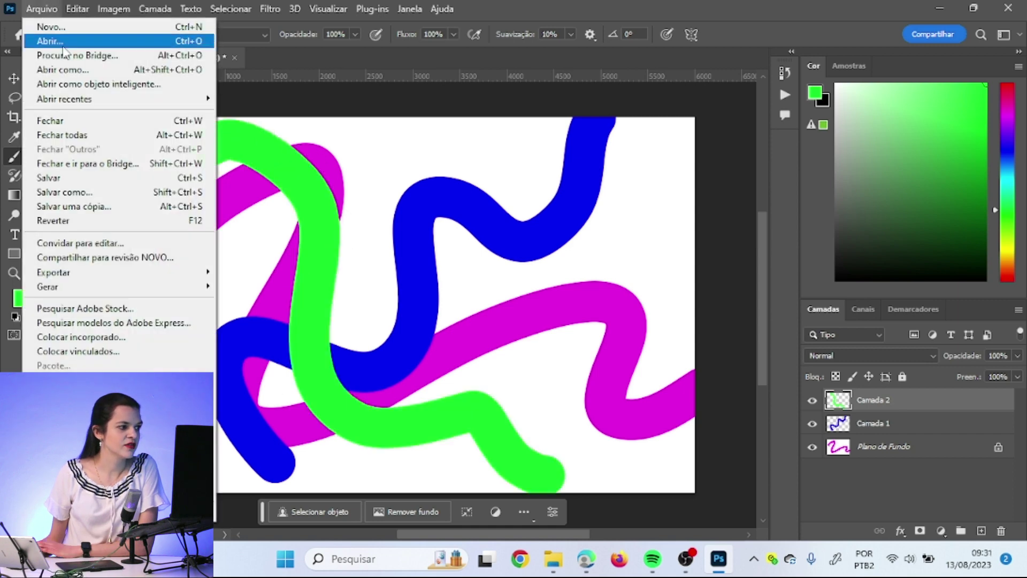
{"action": "left_click", "coordinate": [59, 178]}
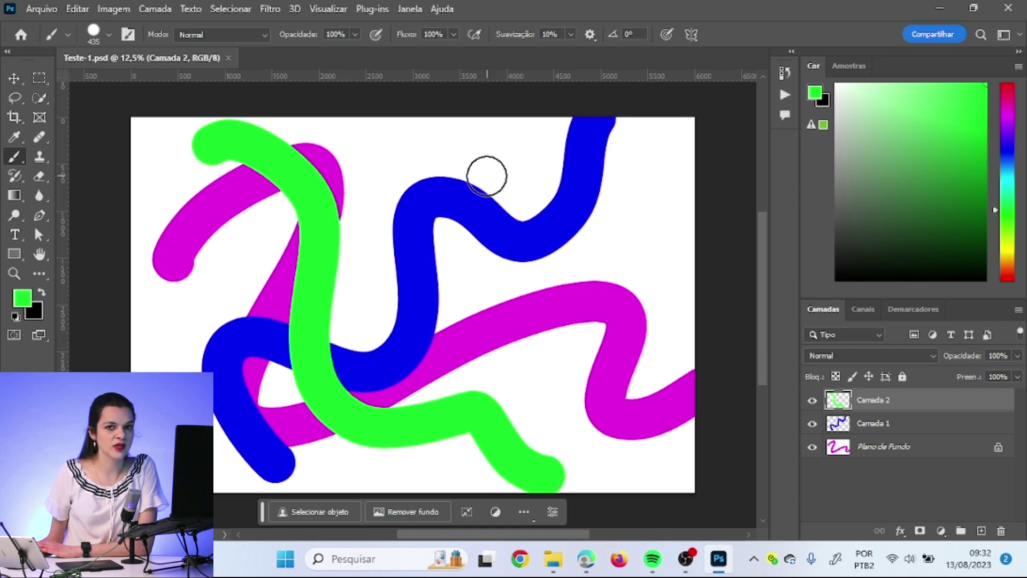
{"action": "left_click", "coordinate": [229, 58]}
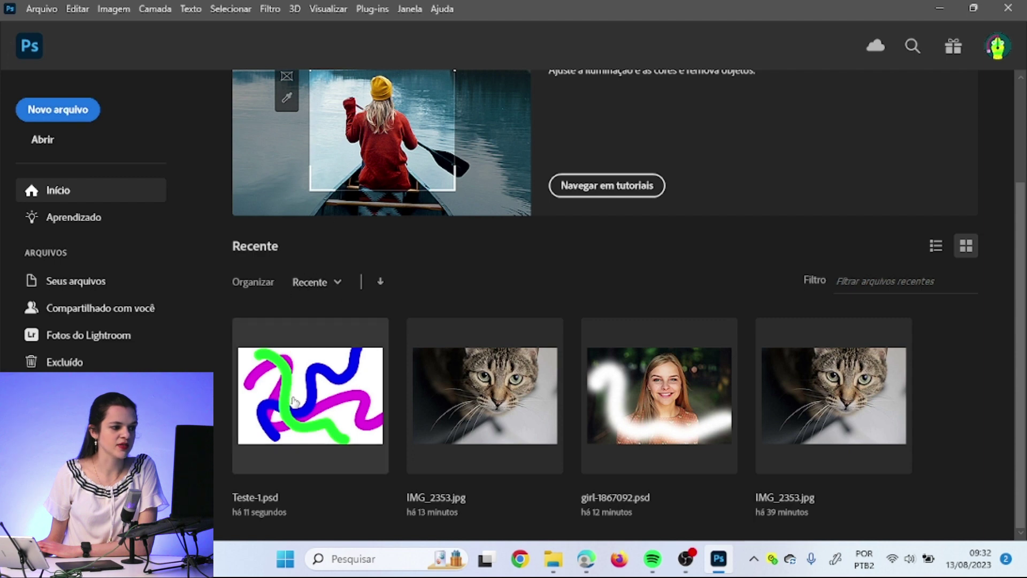
Step: Reopen Teste-1.psd from the recent files and paint a looping yellow stroke on a new layer above Camada 2
{"action": "left_click", "coordinate": [324, 395]}
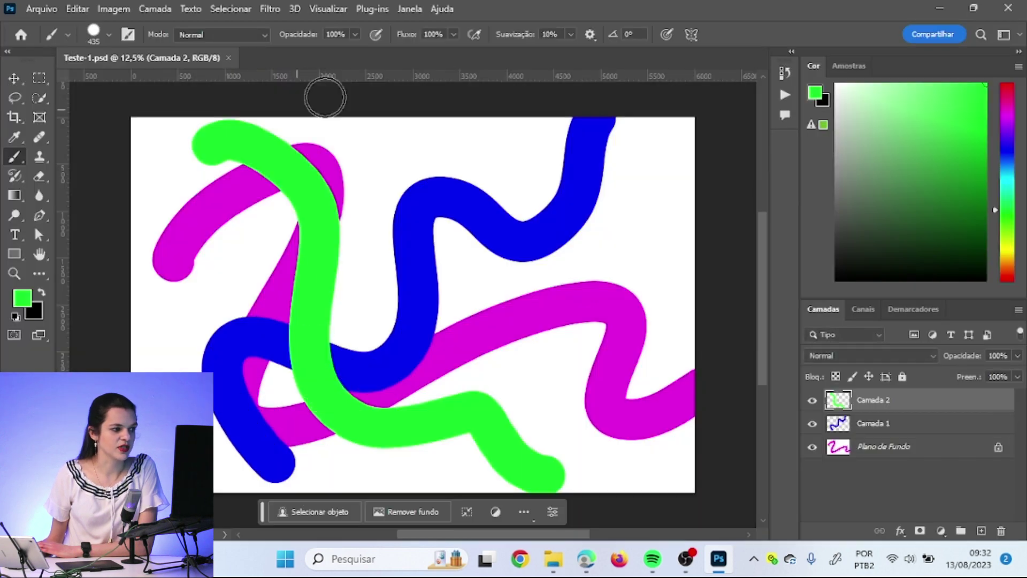
{"action": "scroll", "coordinate": [522, 390], "scroll_direction": "down", "scroll_amount": 1}
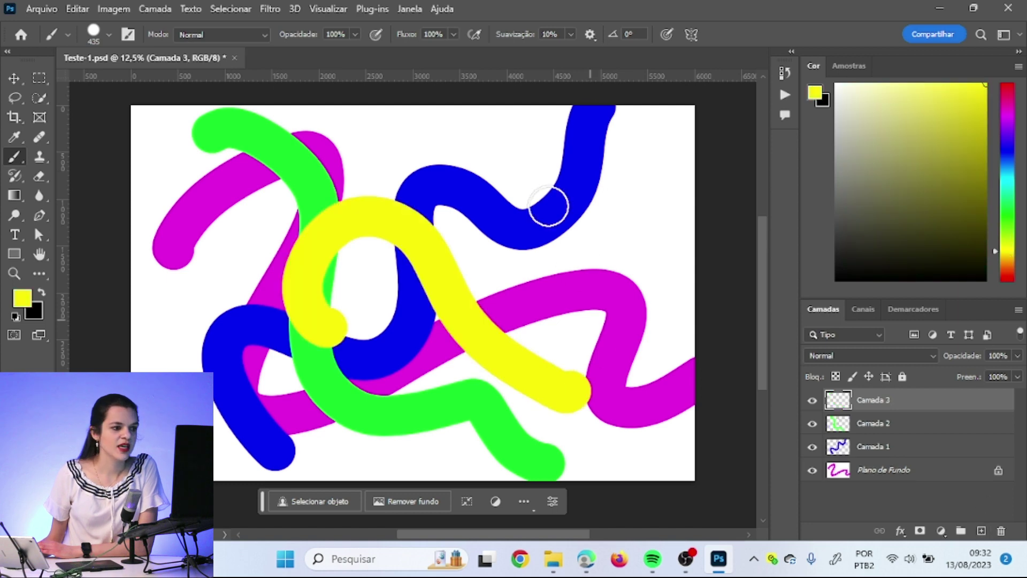
{"action": "mouse_move", "coordinate": [546, 206]}
{"action": "left_mouse_down"}
{"action": "mouse_move", "coordinate": [372, 244]}
{"action": "mouse_move", "coordinate": [206, 350]}
{"action": "left_mouse_up"}
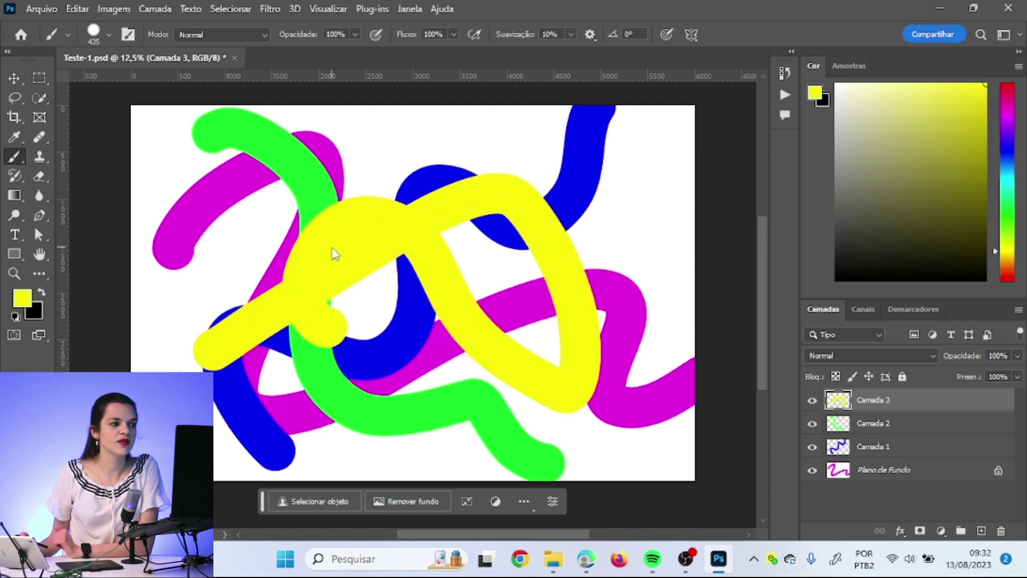
Step: Review the formats offered for saving under another name, and save the document as Teste-2 in Photoshop PSD format
{"action": "left_click", "coordinate": [45, 15]}
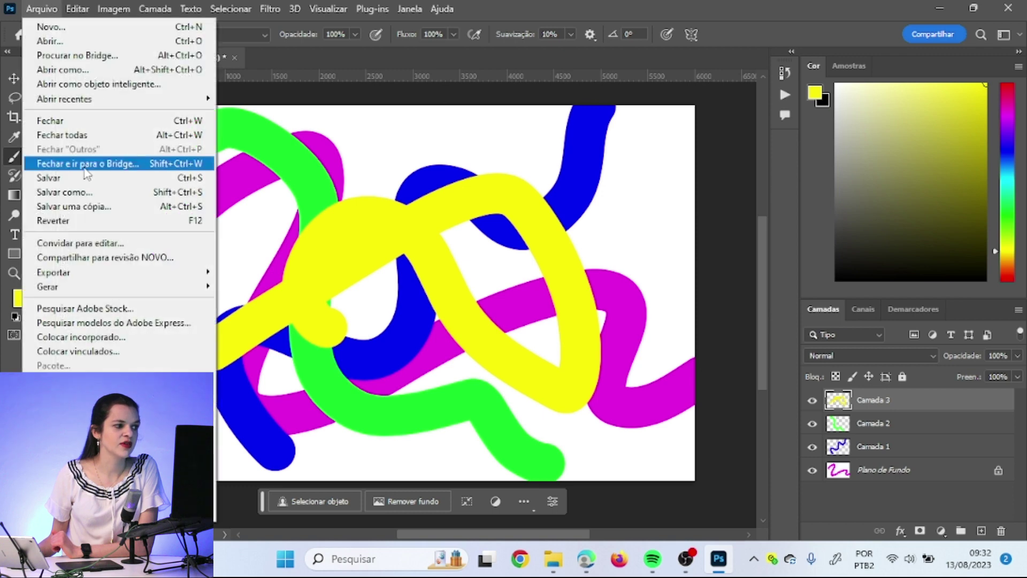
{"action": "left_click", "coordinate": [72, 199]}
{"action": "left_click", "coordinate": [306, 396]}
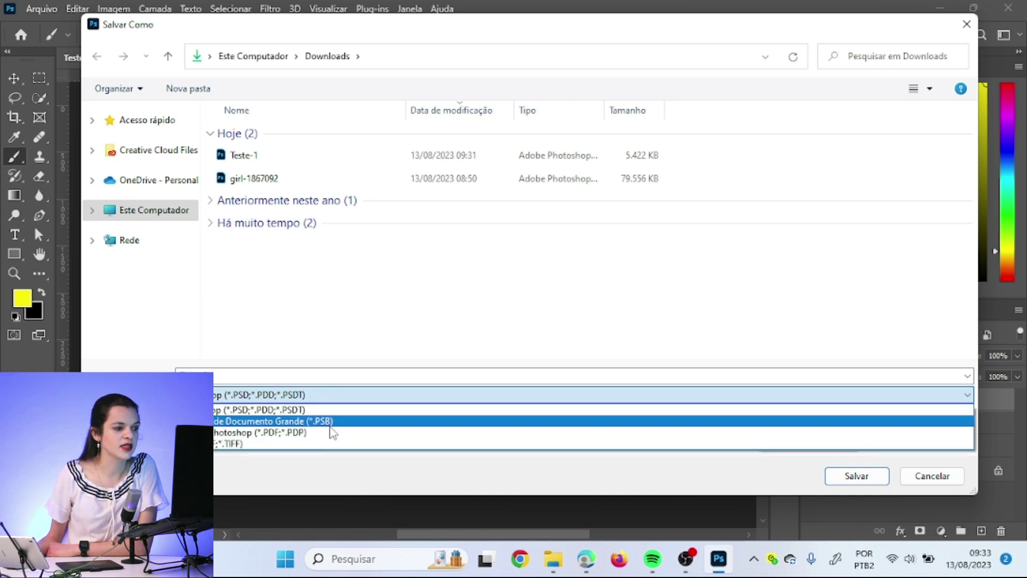
{"action": "left_click", "coordinate": [340, 396]}
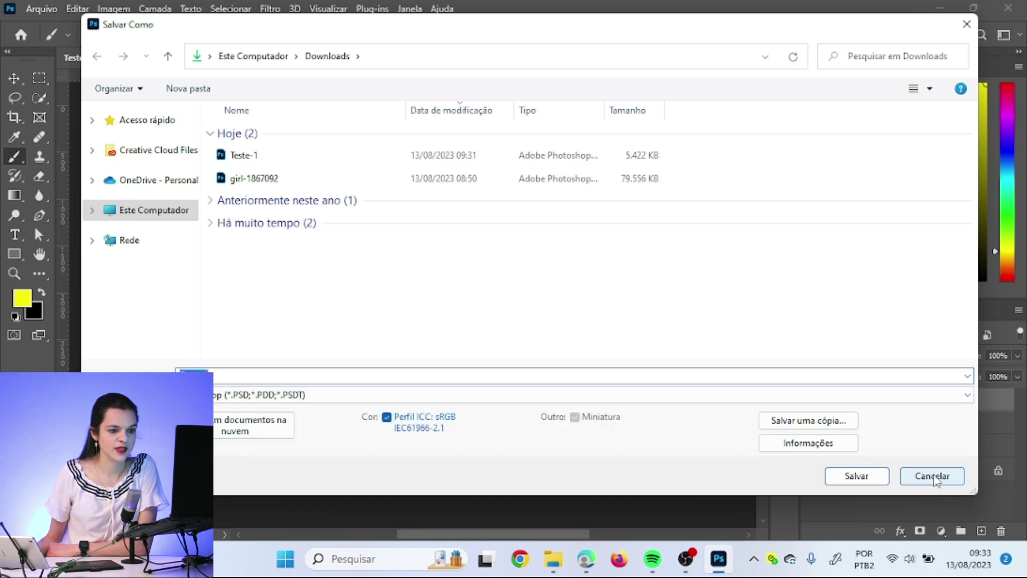
{"action": "left_click", "coordinate": [934, 539]}
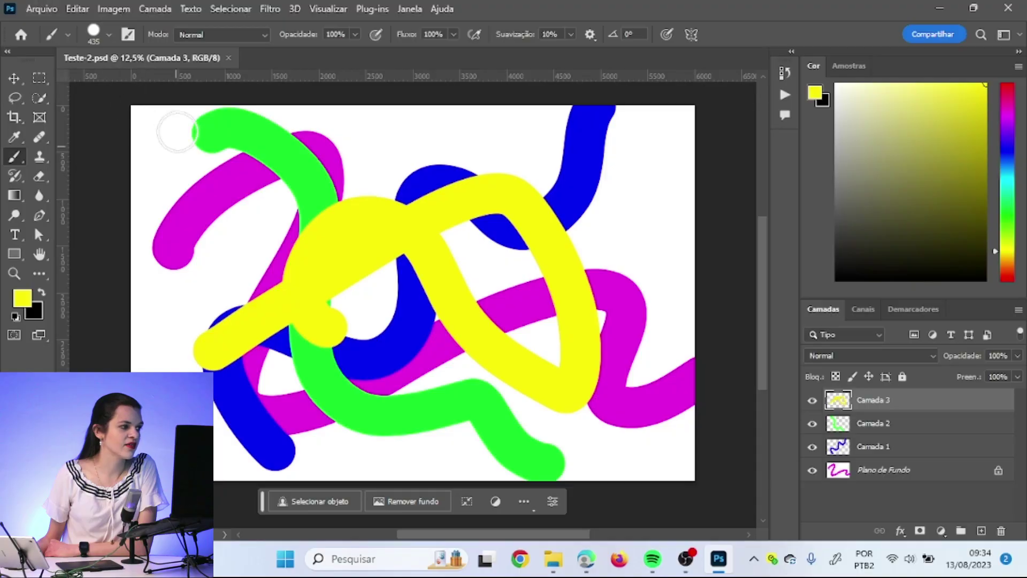
Step: Save a copy of Teste-2 in JPEG format in the Downloads folder, with quality 12 (Máxima)
{"action": "left_click", "coordinate": [42, 9]}
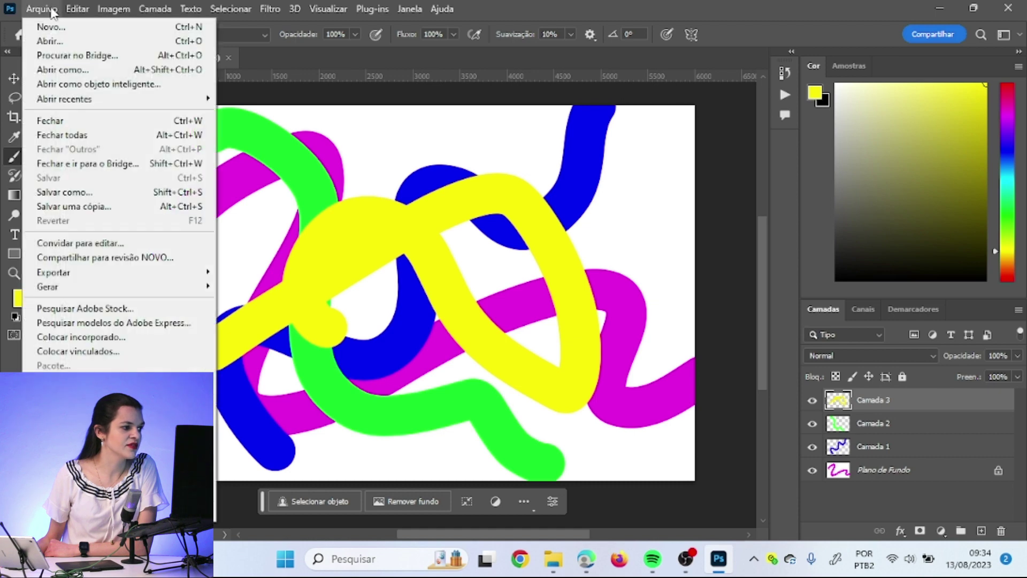
{"action": "left_click", "coordinate": [94, 214]}
{"action": "left_click", "coordinate": [296, 381]}
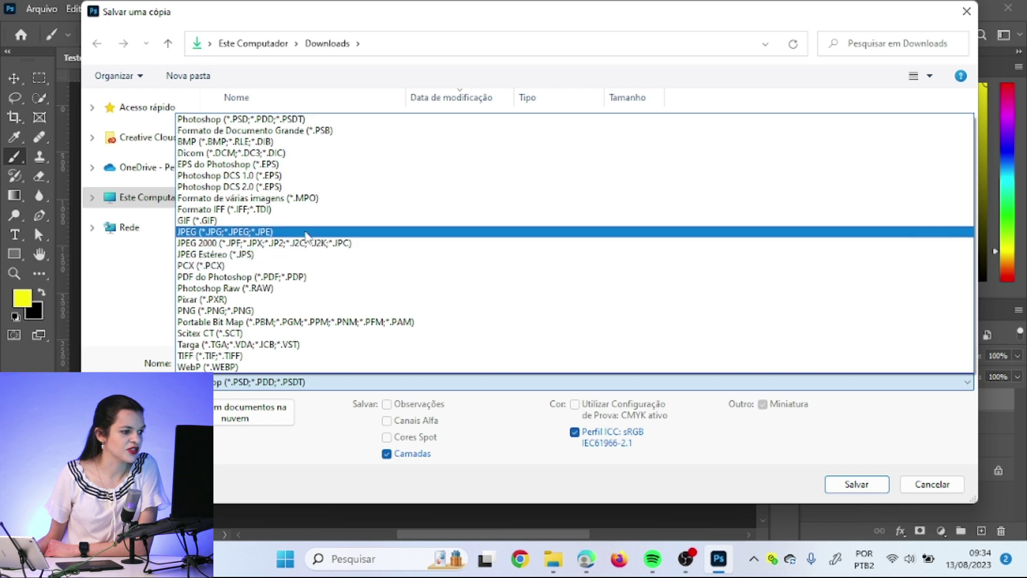
{"action": "left_click", "coordinate": [307, 236]}
{"action": "left_click", "coordinate": [857, 483]}
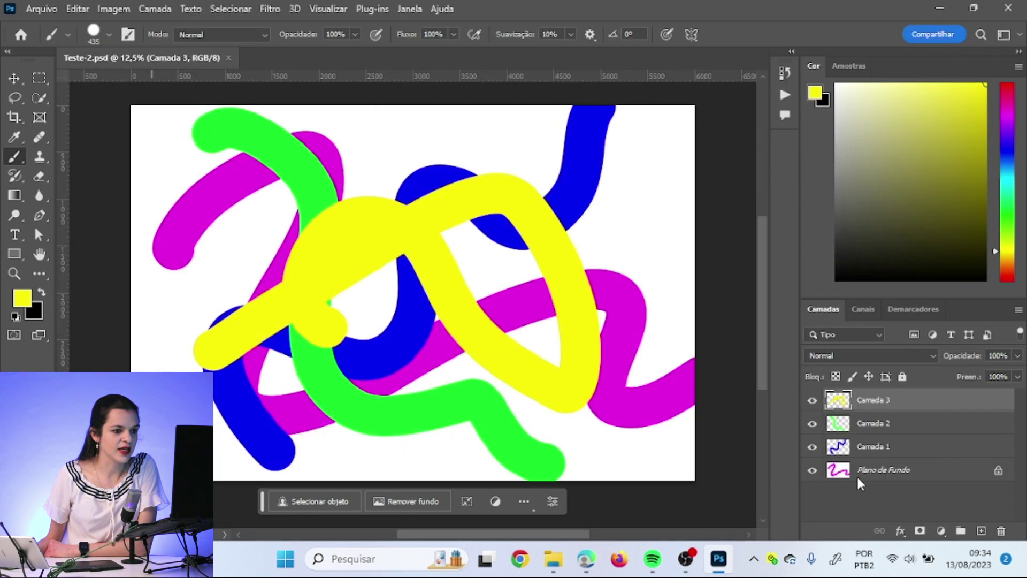
{"action": "mouse_move", "coordinate": [538, 186]}
{"action": "left_mouse_down"}
{"action": "mouse_move", "coordinate": [464, 187]}
{"action": "mouse_move", "coordinate": [537, 187]}
{"action": "left_mouse_up"}
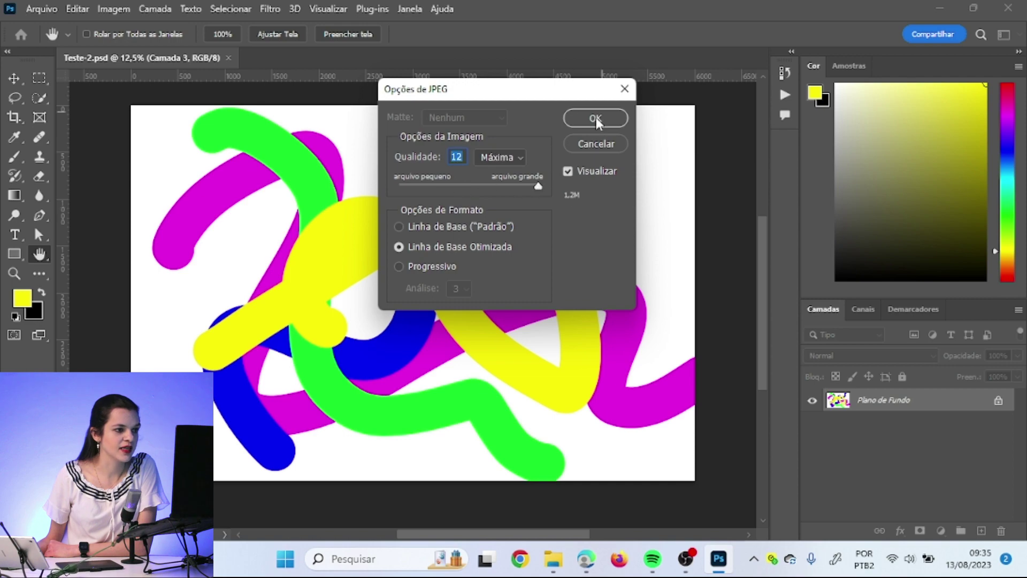